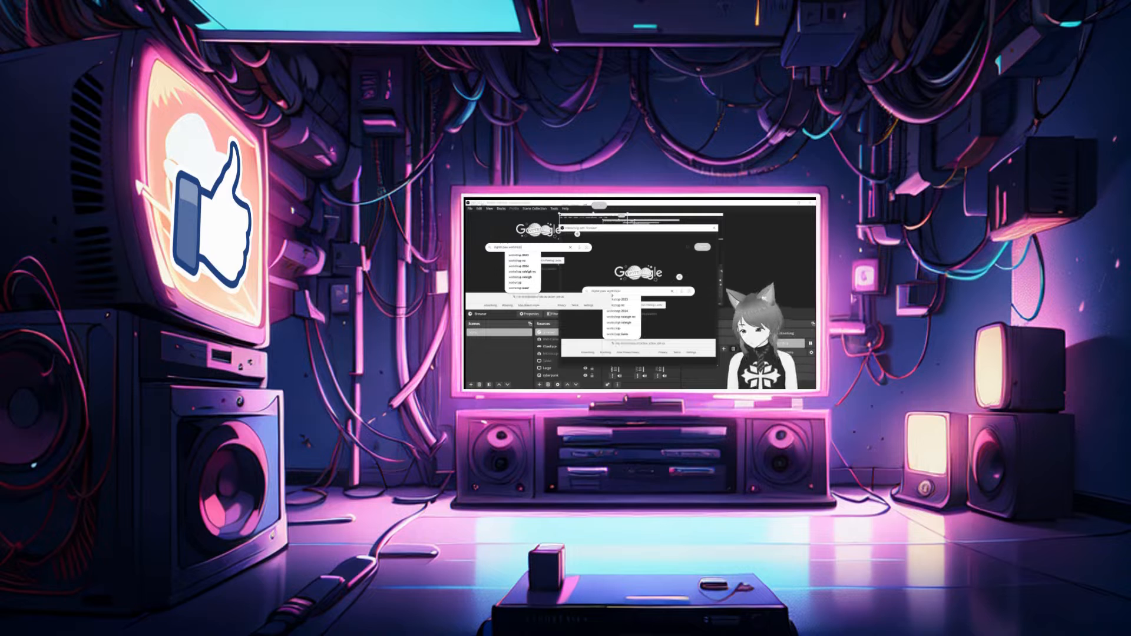
# Run the Google search for Digital Paw Workshop in the browser source's interaction window and look through the results.
pyautogui.press('Return')
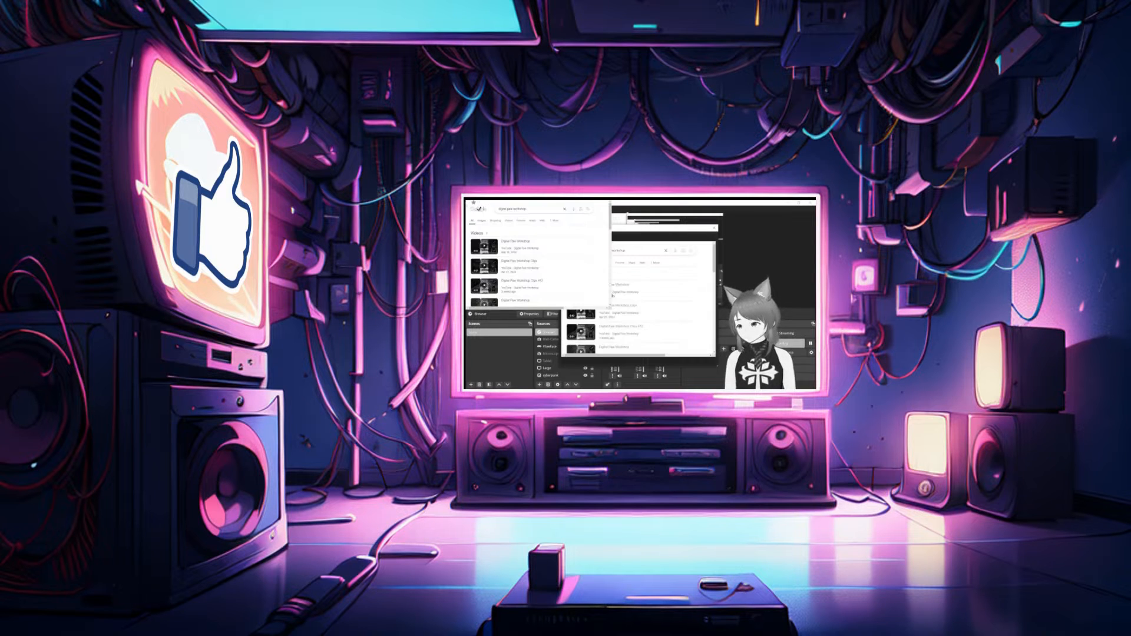
pyautogui.scroll(-5, 636, 319)
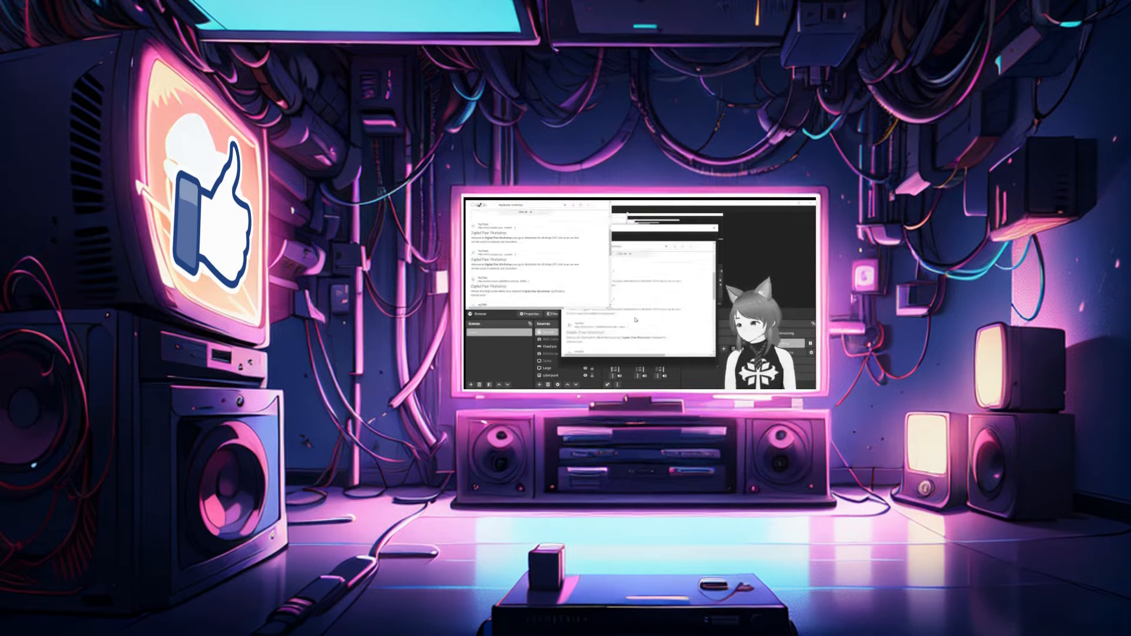
pyautogui.scroll(-5, 636, 319)
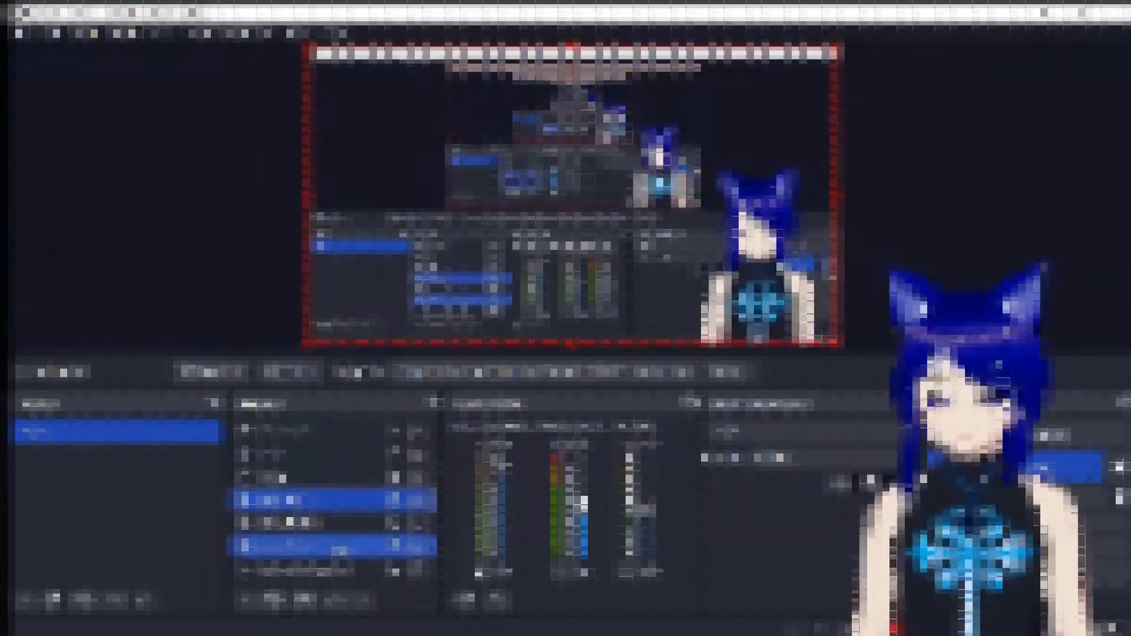
# Examine the scene's list of sources and the source types available for adding.
pyautogui.keyDown('ctrl'); pyautogui.click(320, 458); pyautogui.keyUp('ctrl')
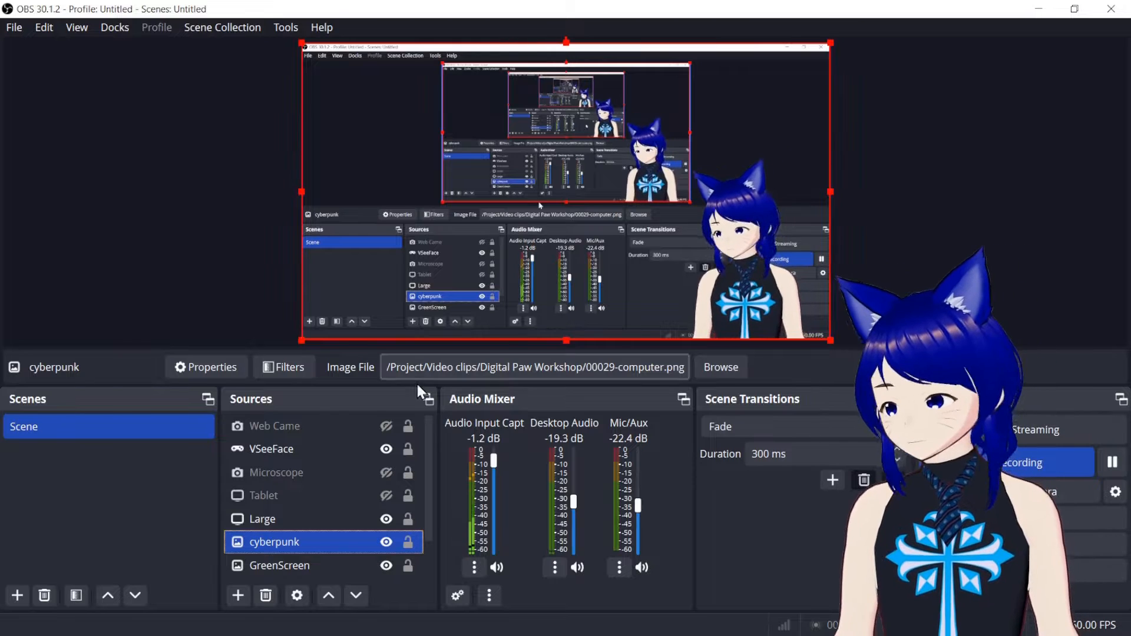
pyautogui.scroll(-2, 293, 486)
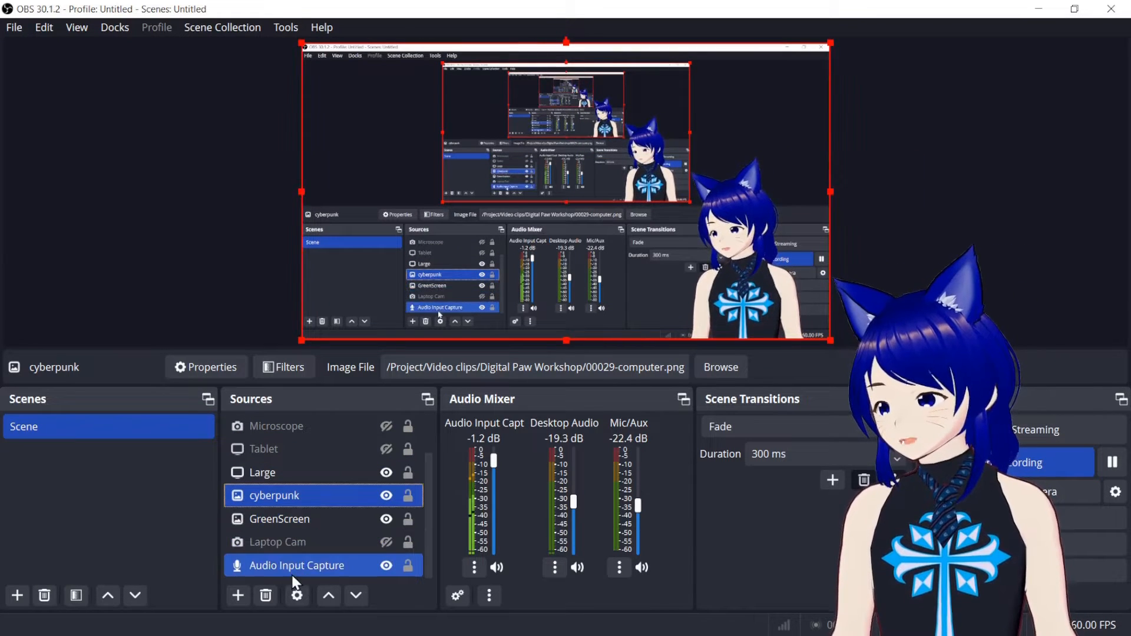
pyautogui.scroll(2, 305, 446)
pyautogui.scroll(-2, 305, 447)
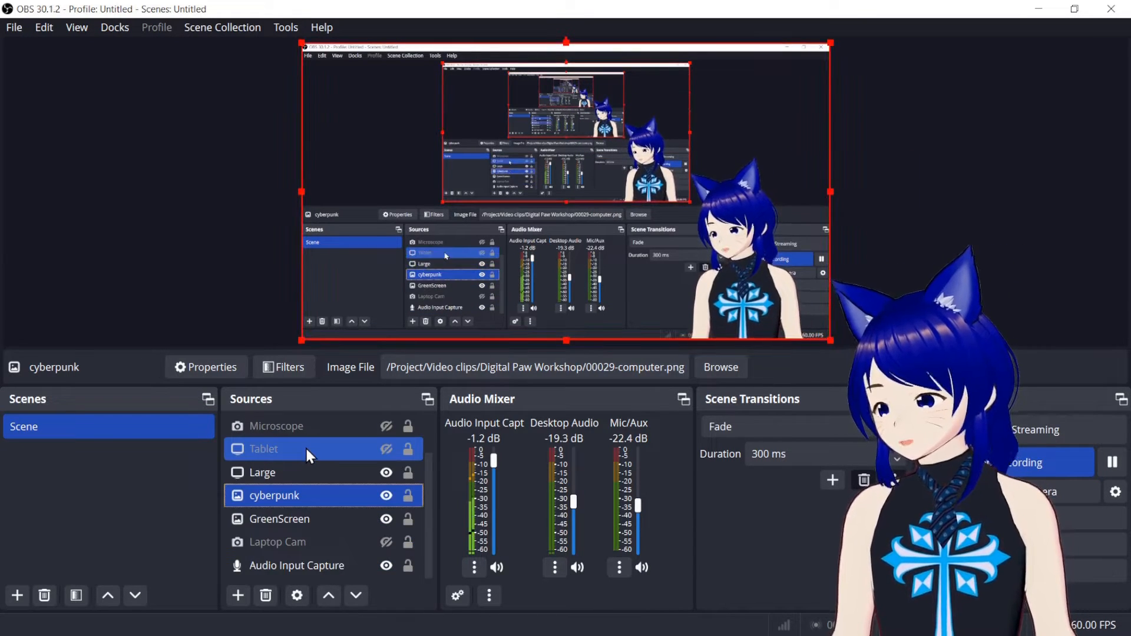
pyautogui.scroll(2, 281, 449)
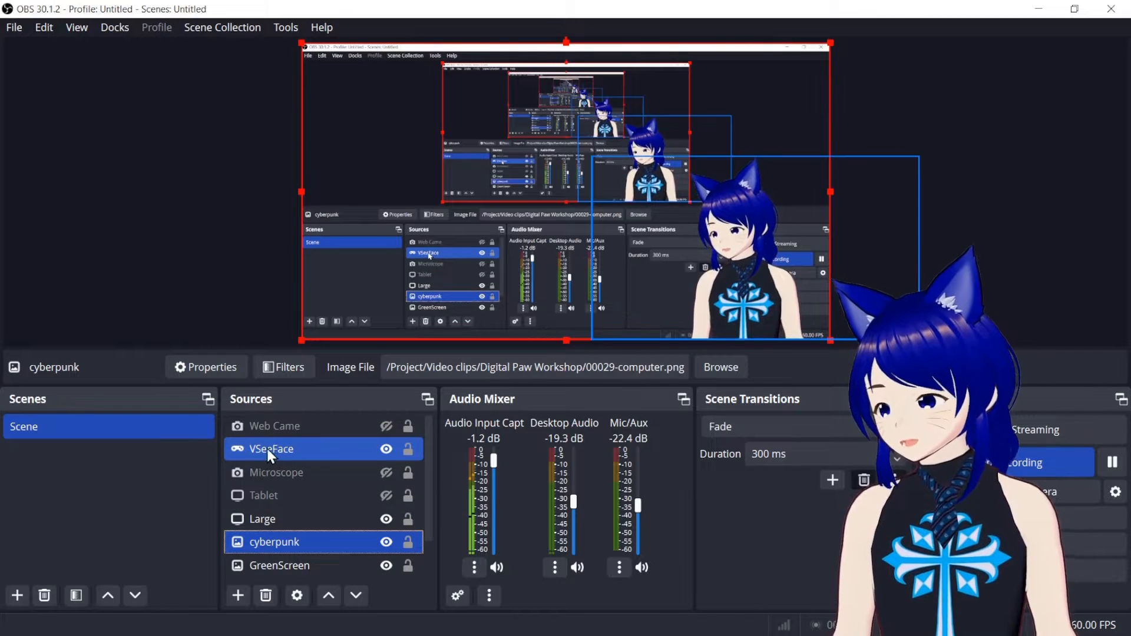
pyautogui.click(234, 602)
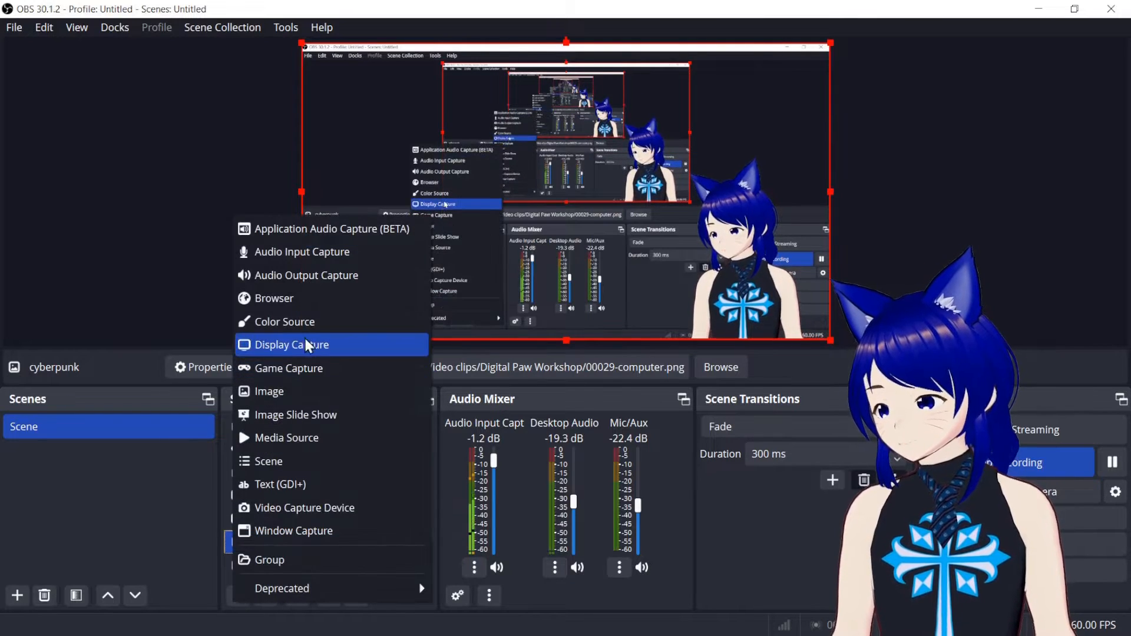
pyautogui.click(66, 483)
pyautogui.scroll(-2, 283, 504)
pyautogui.keyDown('ctrl'); pyautogui.click(310, 510); pyautogui.keyUp('ctrl')
pyautogui.click(267, 498)
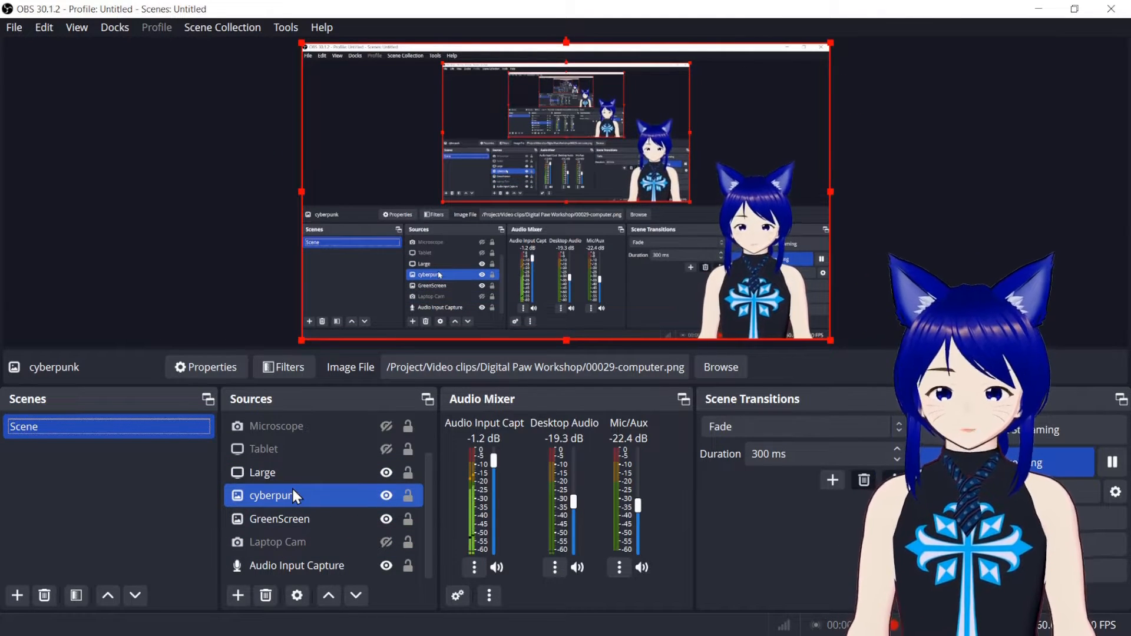
pyautogui.moveTo(260, 496); pyautogui.dragTo(263, 466)
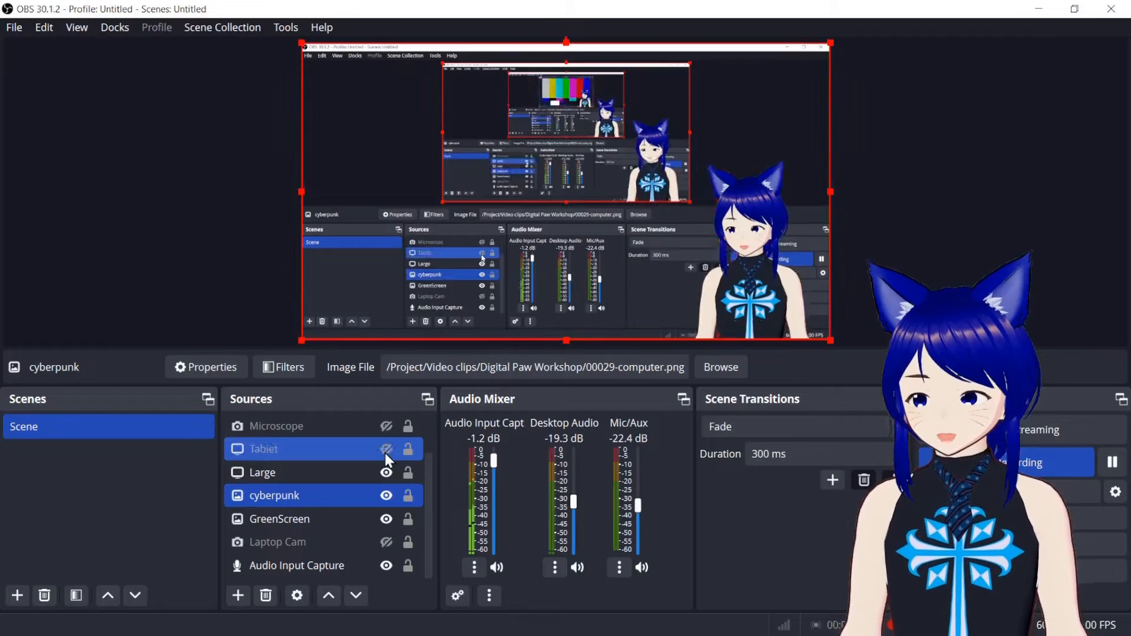
pyautogui.scroll(1, 309, 492)
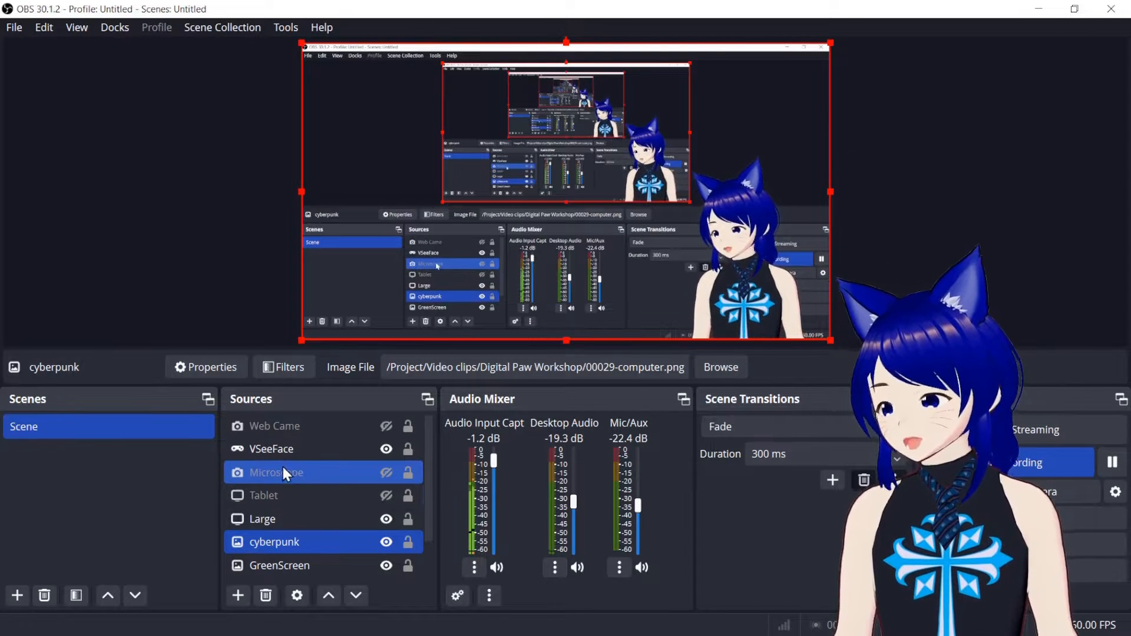
# Open the Web Came source's properties, toggle the USB 2.0 Camera's activation and close the dialog.
pyautogui.rightClick(306, 425)
pyautogui.click(222, 370)
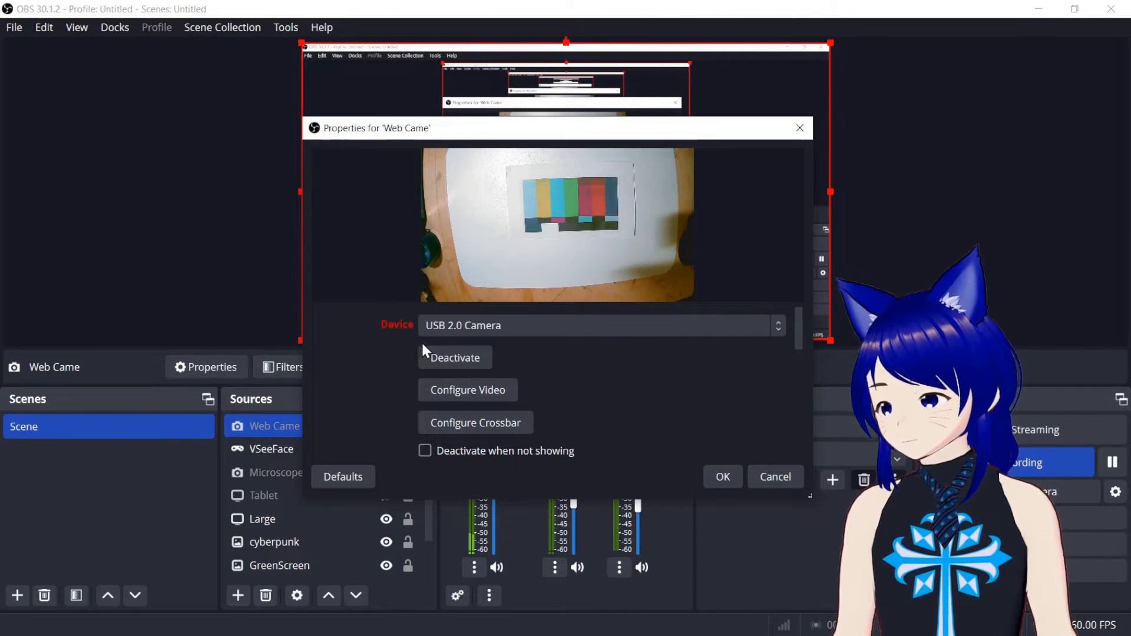
pyautogui.click(448, 359)
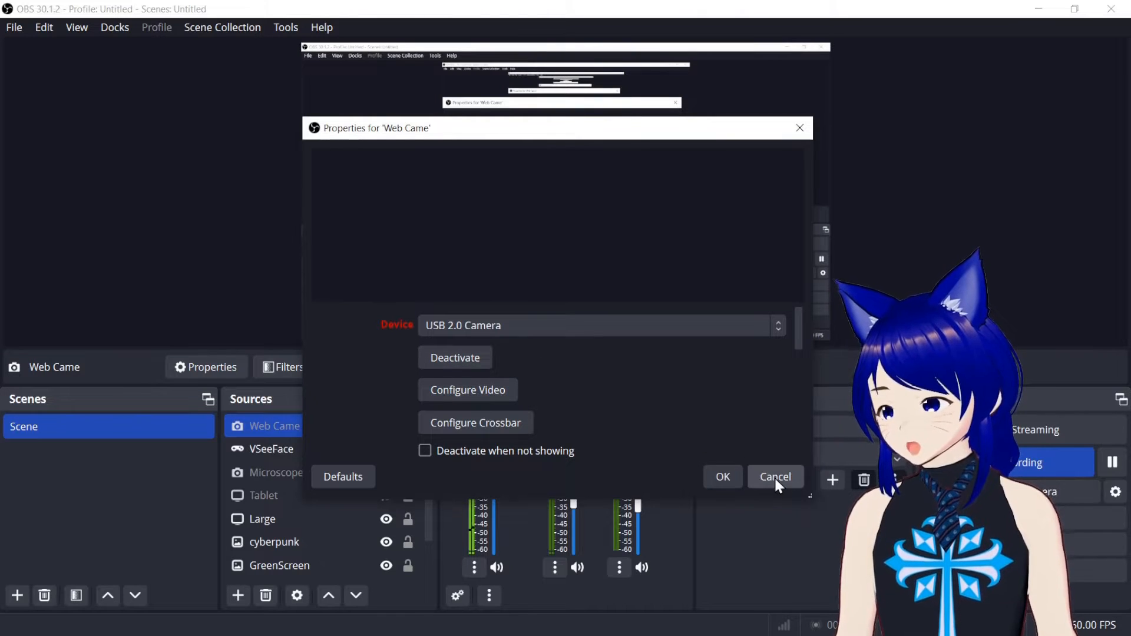
pyautogui.click(735, 477)
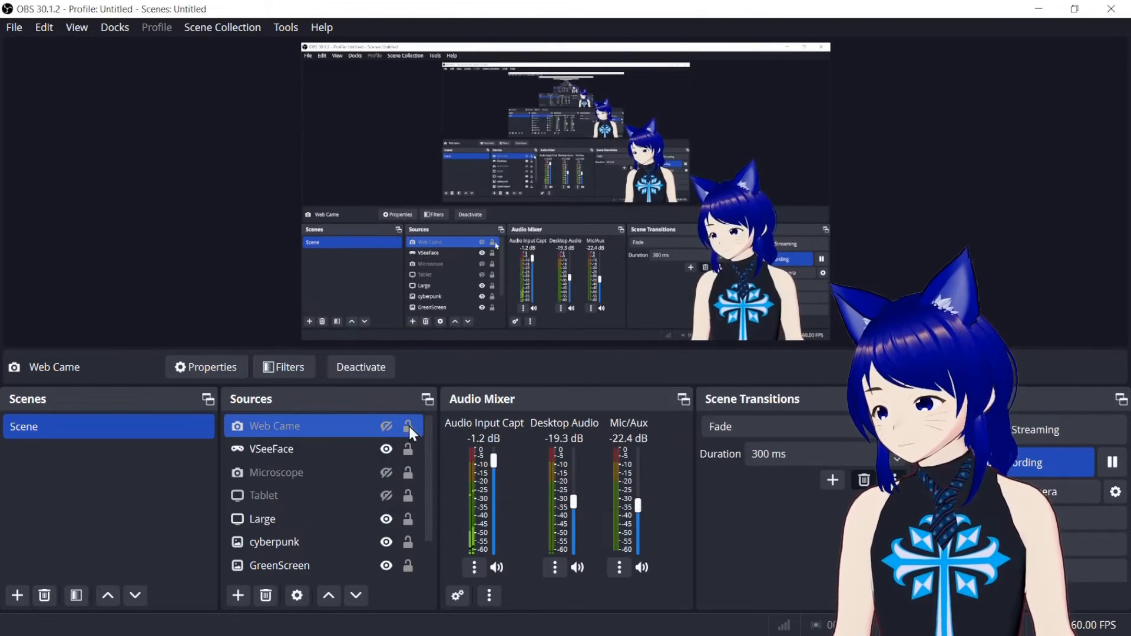
# View the Web Came source's context options and its properties again, and cancel the dialog.
pyautogui.rightClick(345, 433)
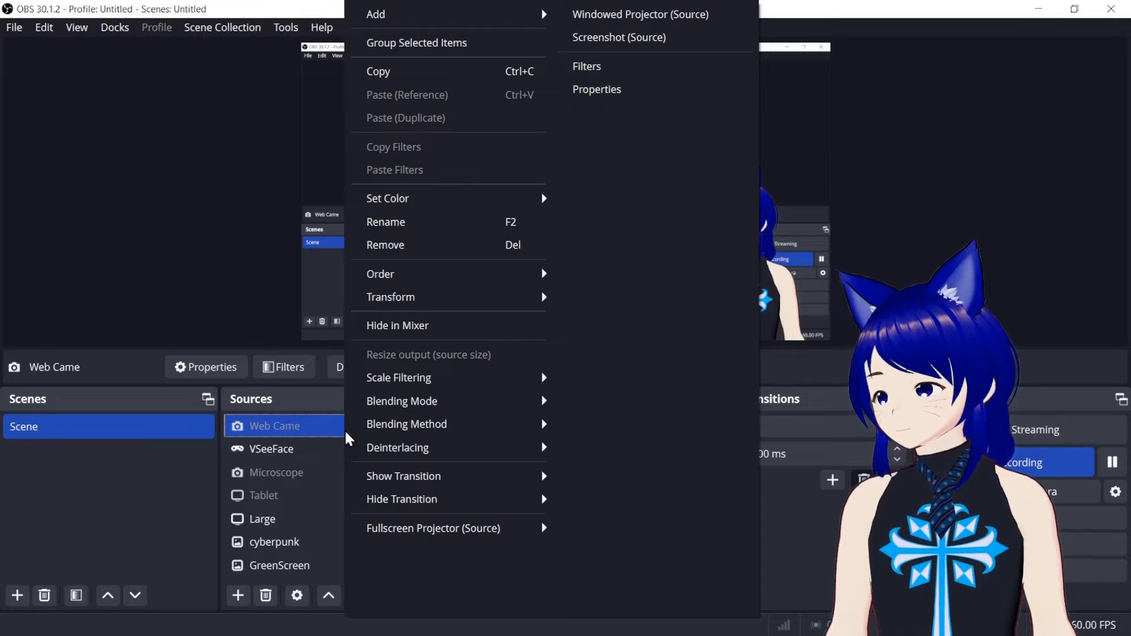
pyautogui.click(310, 424)
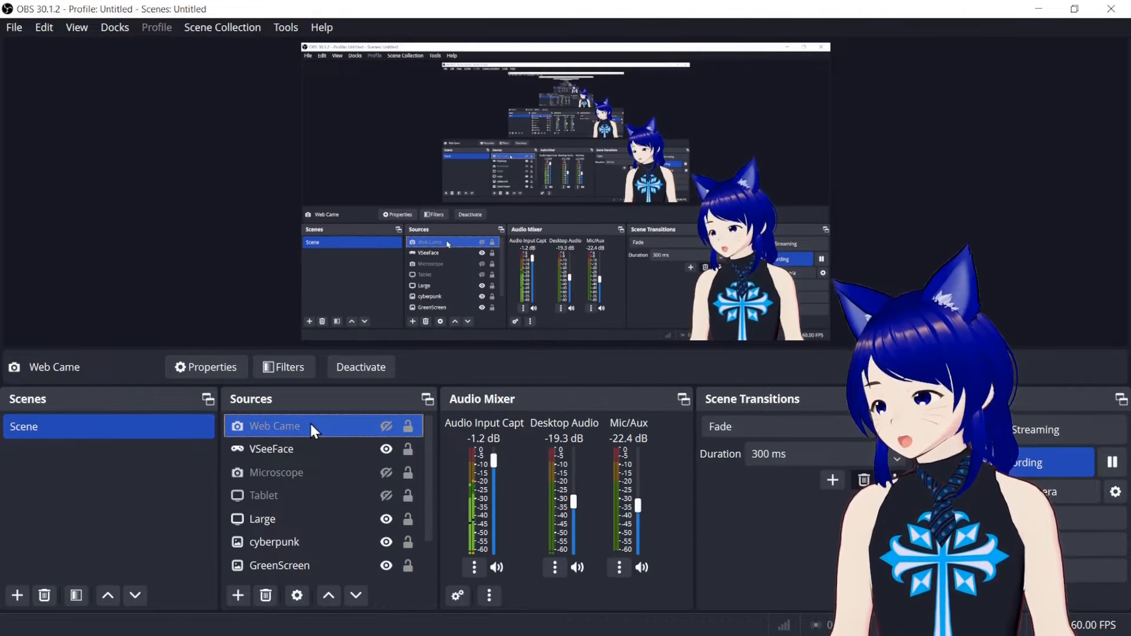
pyautogui.keyDown('ctrl'); pyautogui.click(336, 499); pyautogui.keyUp('ctrl')
pyautogui.keyDown('ctrl'); pyautogui.click(337, 501); pyautogui.keyUp('ctrl')
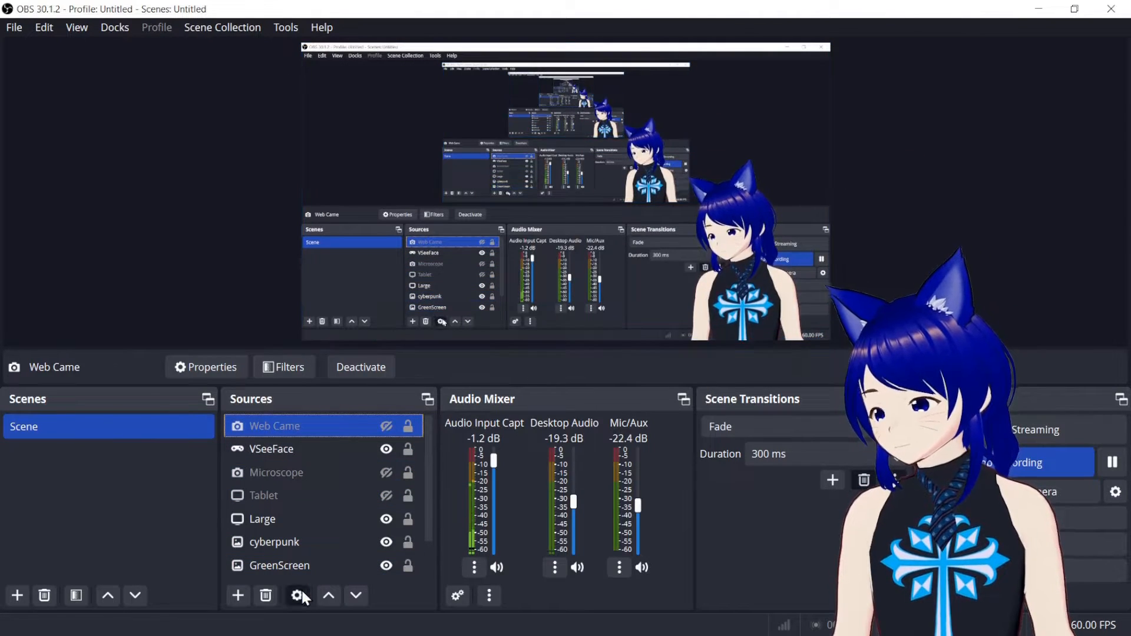
pyautogui.click(302, 590)
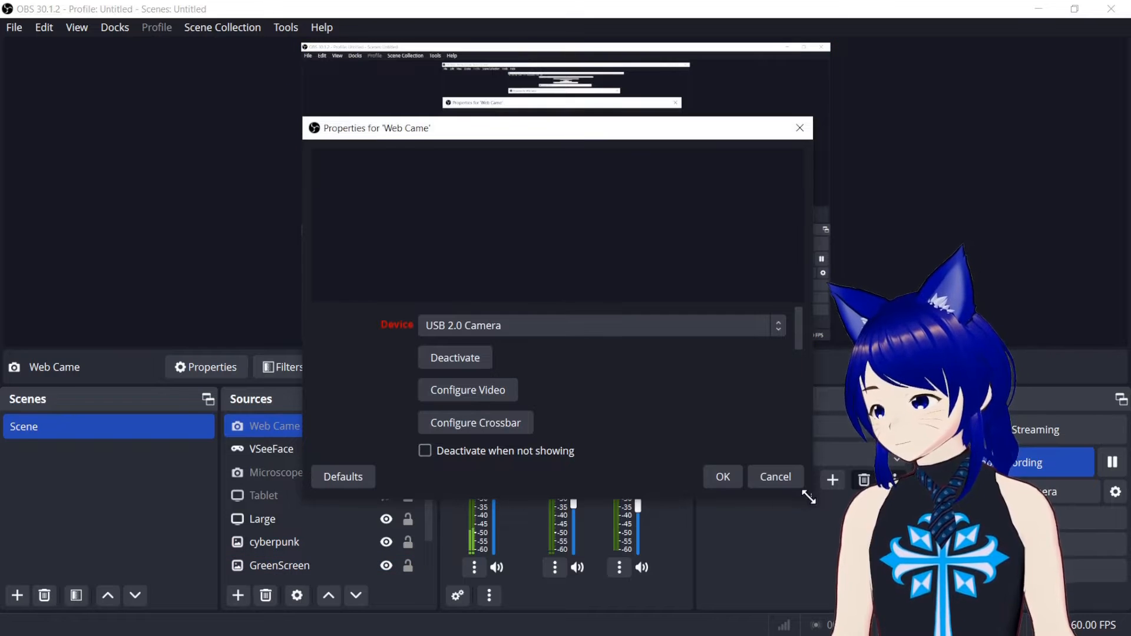
pyautogui.click(775, 477)
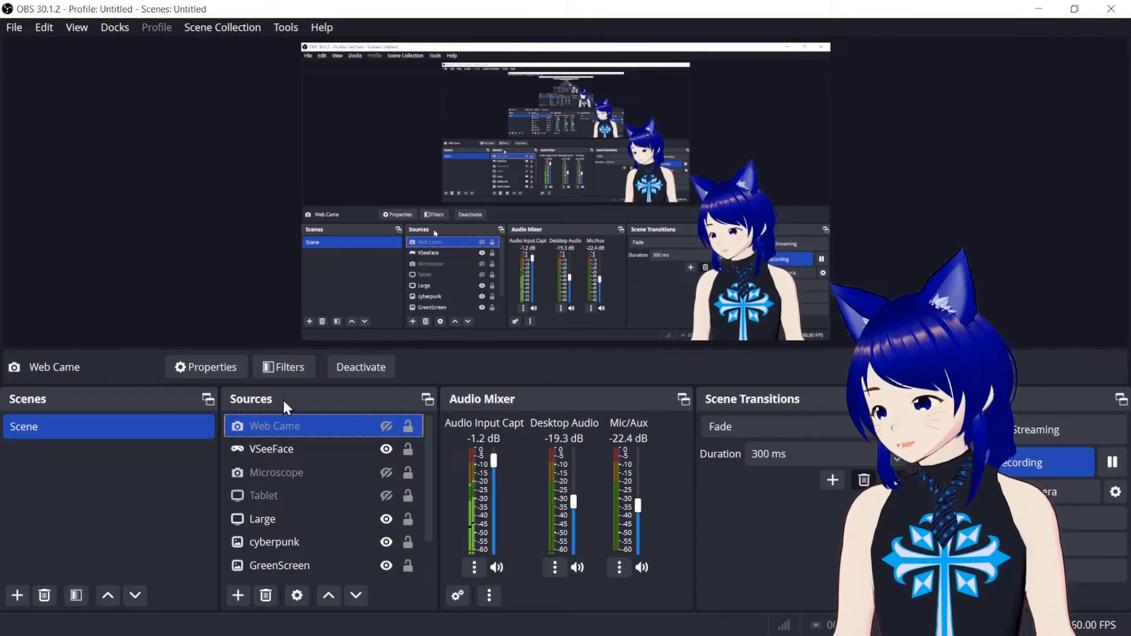
# Add a new Browser source that displays the local file SMPTE_Color_Bars.png from the Video Bookends folder.
pyautogui.click(237, 596)
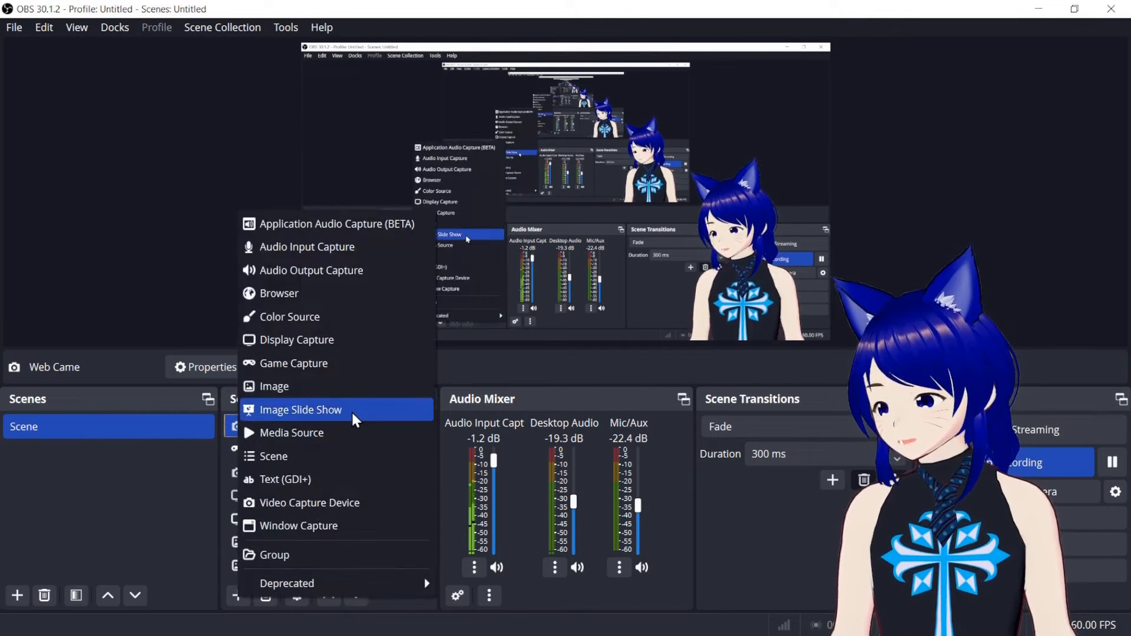
pyautogui.click(272, 294)
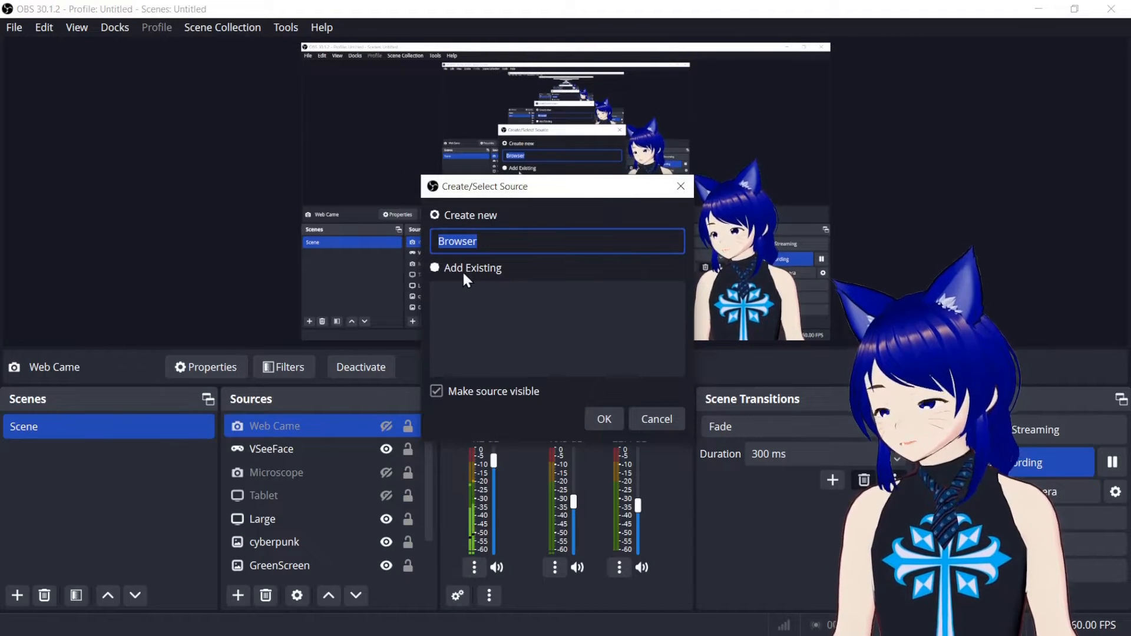
pyautogui.click(604, 419)
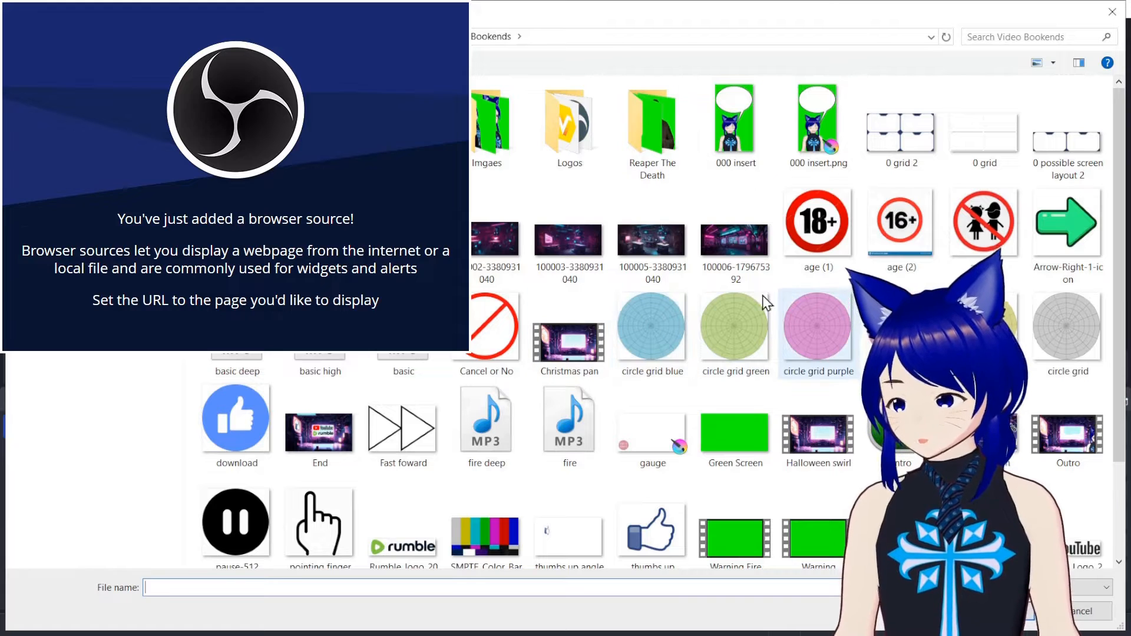
pyautogui.scroll(-2, 802, 391)
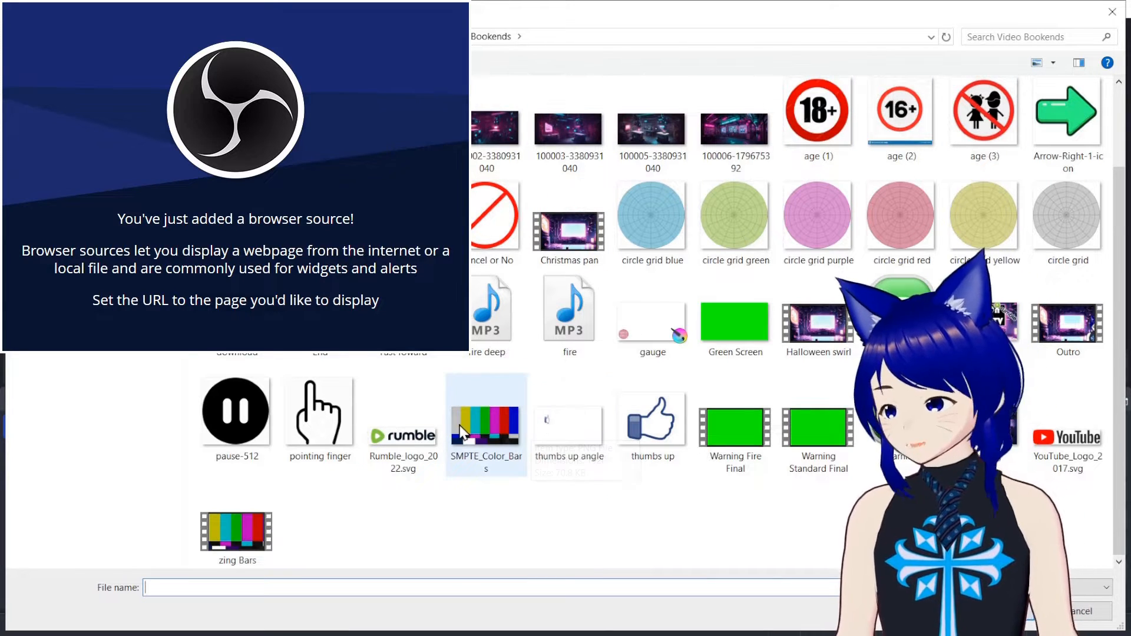
pyautogui.click(488, 441)
pyautogui.doubleClick(486, 436)
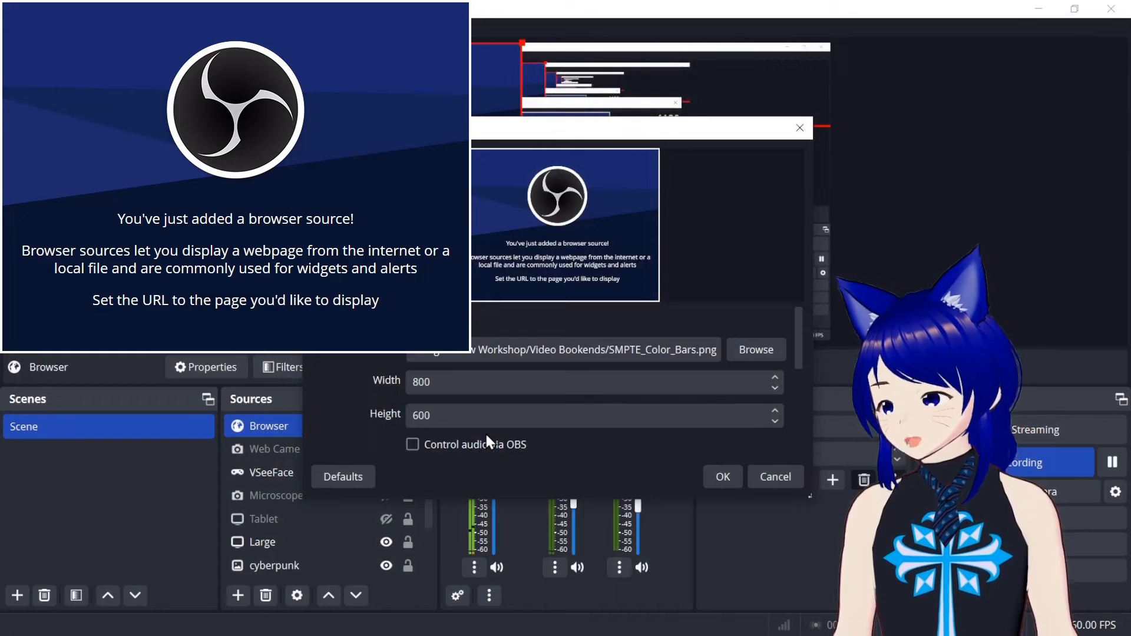
pyautogui.click(717, 482)
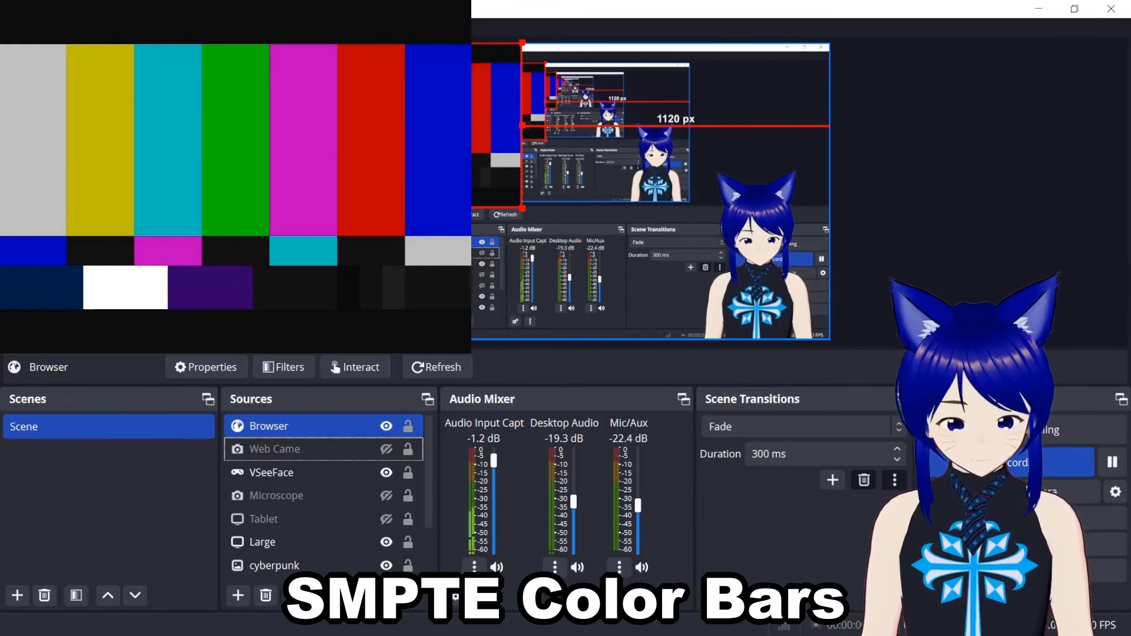
pyautogui.scroll(-1, 259, 530)
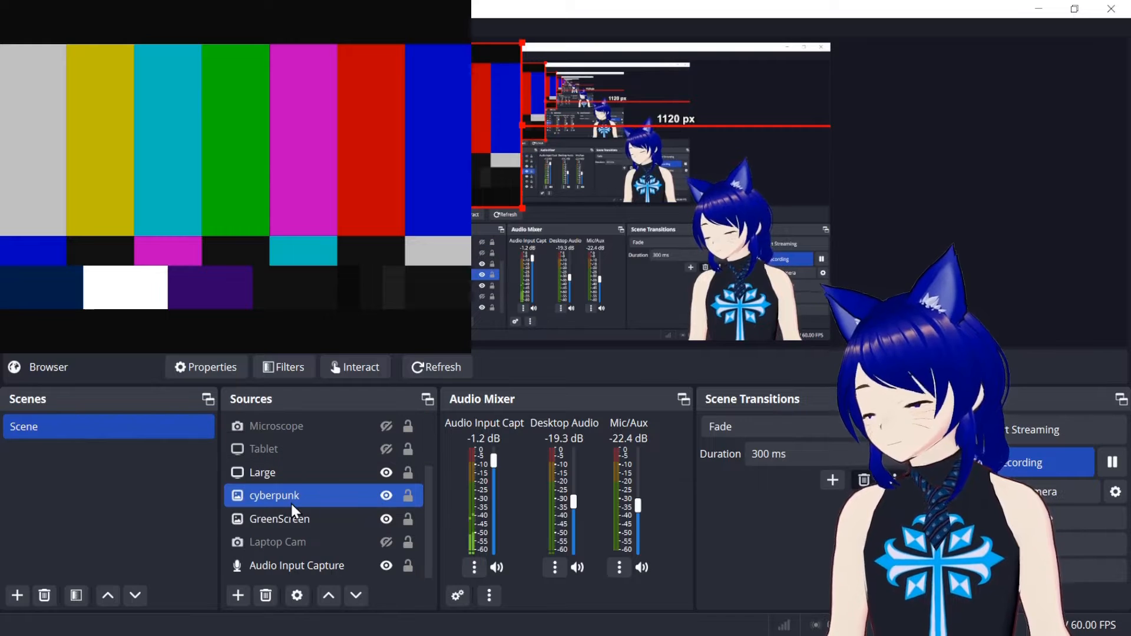
pyautogui.click(257, 520)
pyautogui.click(261, 499)
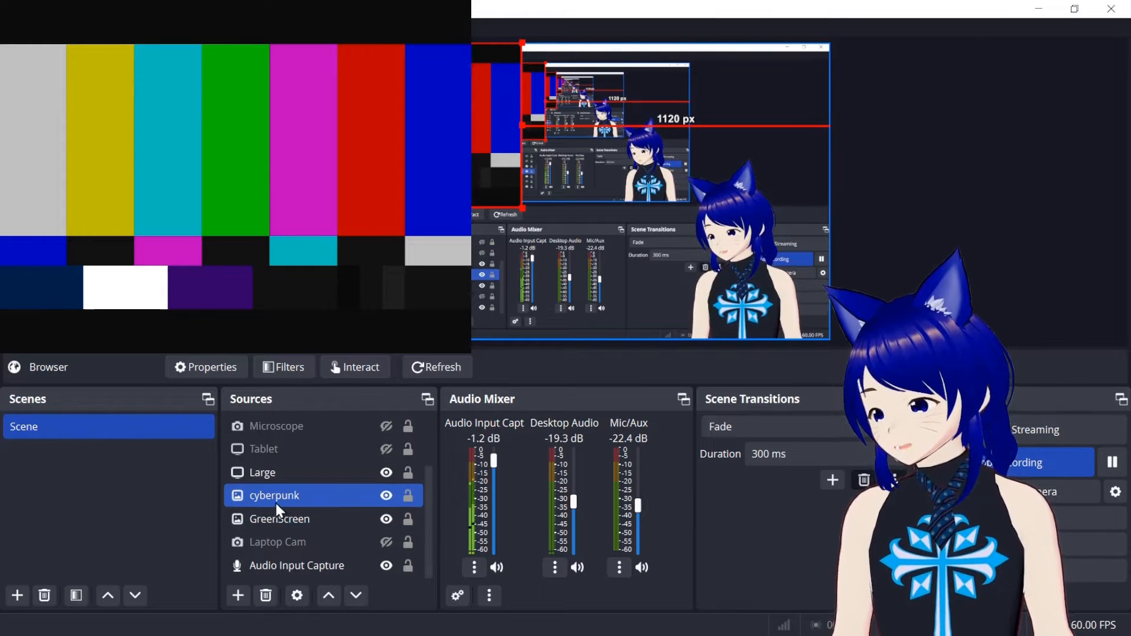
pyautogui.click(236, 569)
pyautogui.click(238, 596)
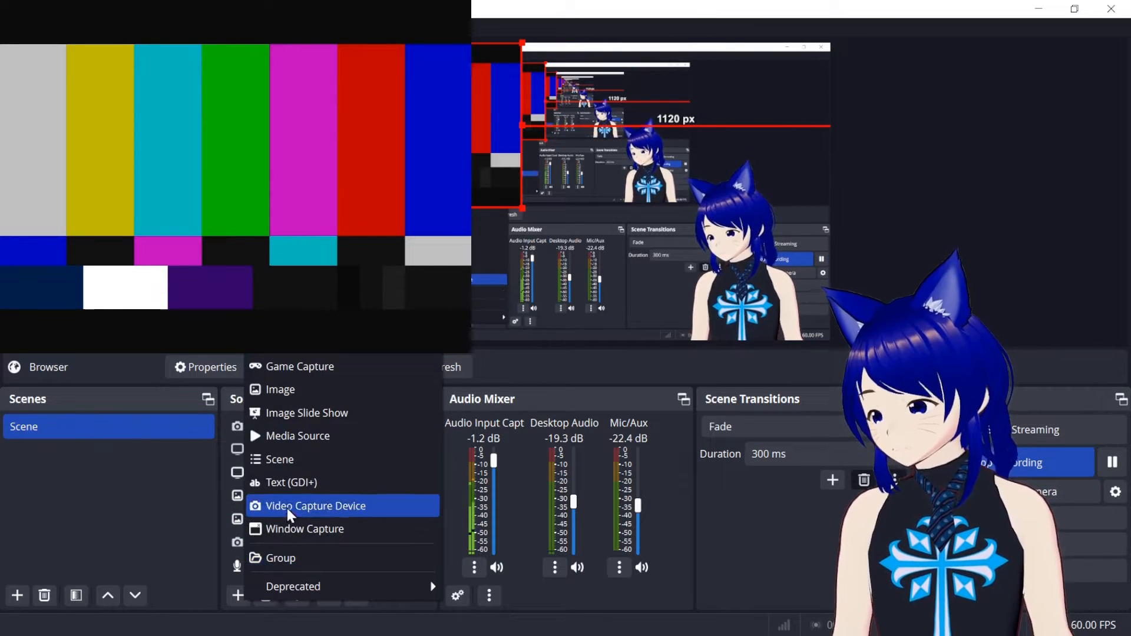
pyautogui.click(193, 489)
pyautogui.scroll(1, 288, 476)
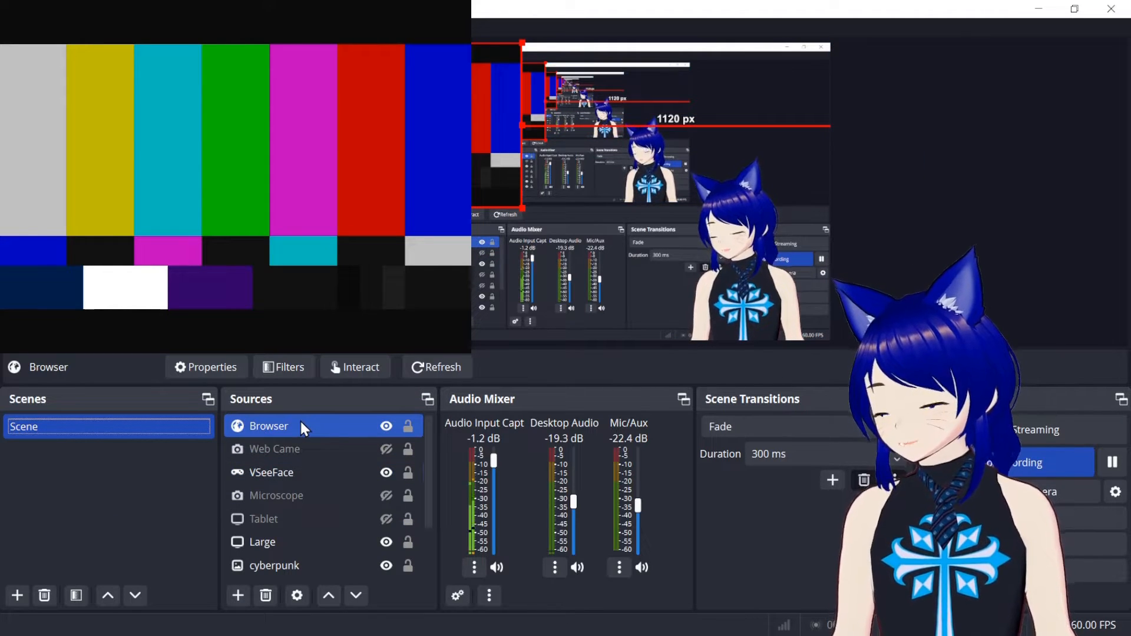
# Replace the Browser source's local file with the video zing Bars.mp4.
pyautogui.click(199, 368)
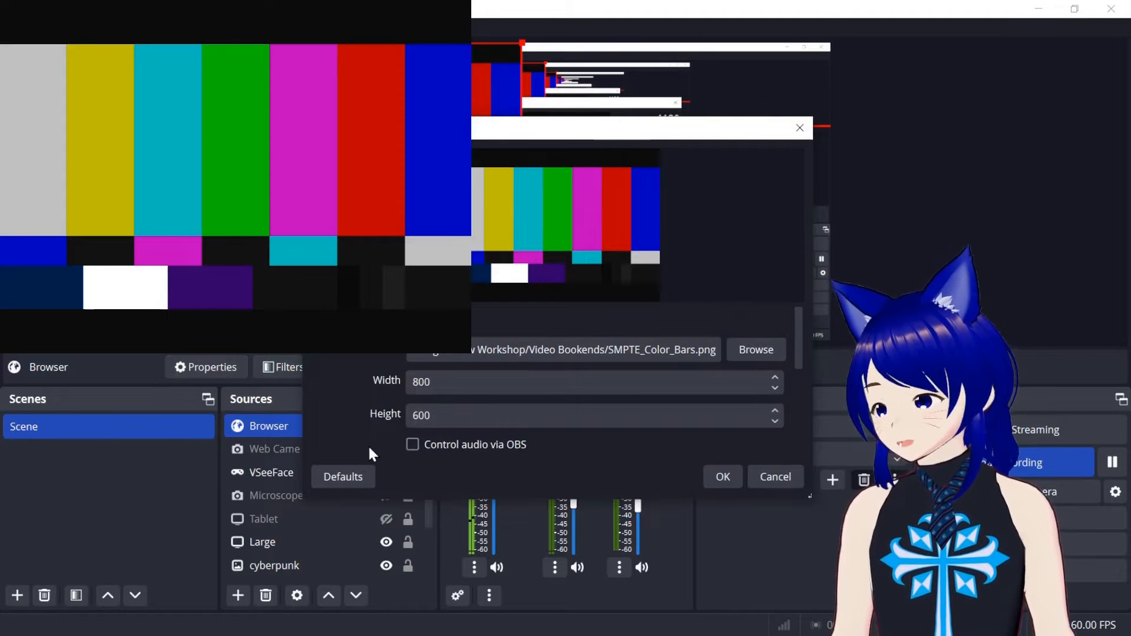
pyautogui.click(756, 350)
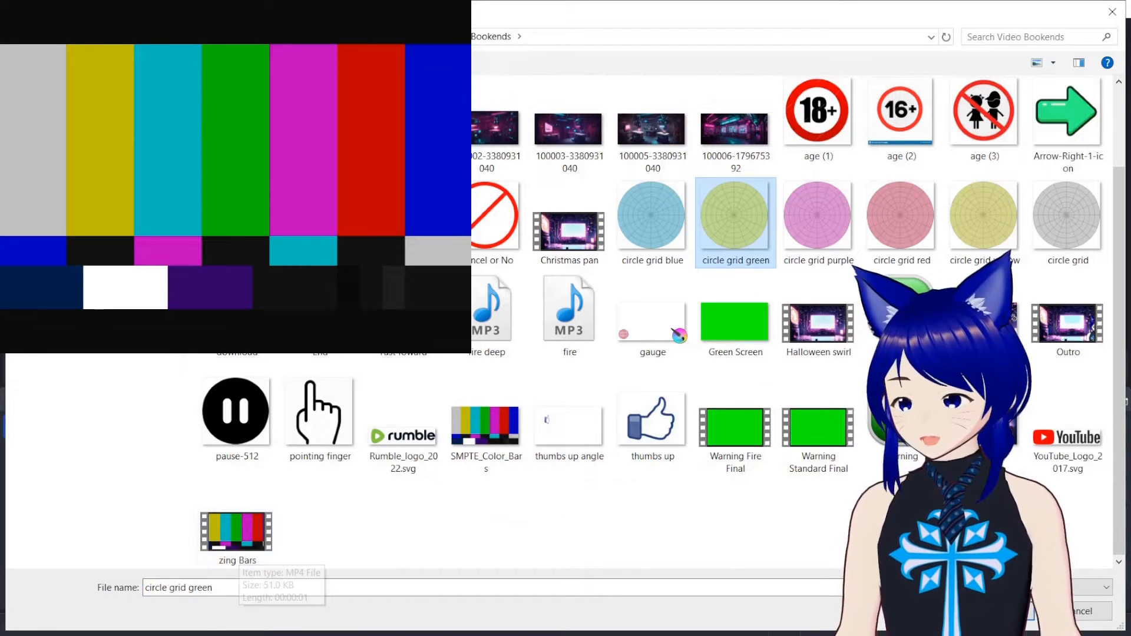
pyautogui.doubleClick(252, 531)
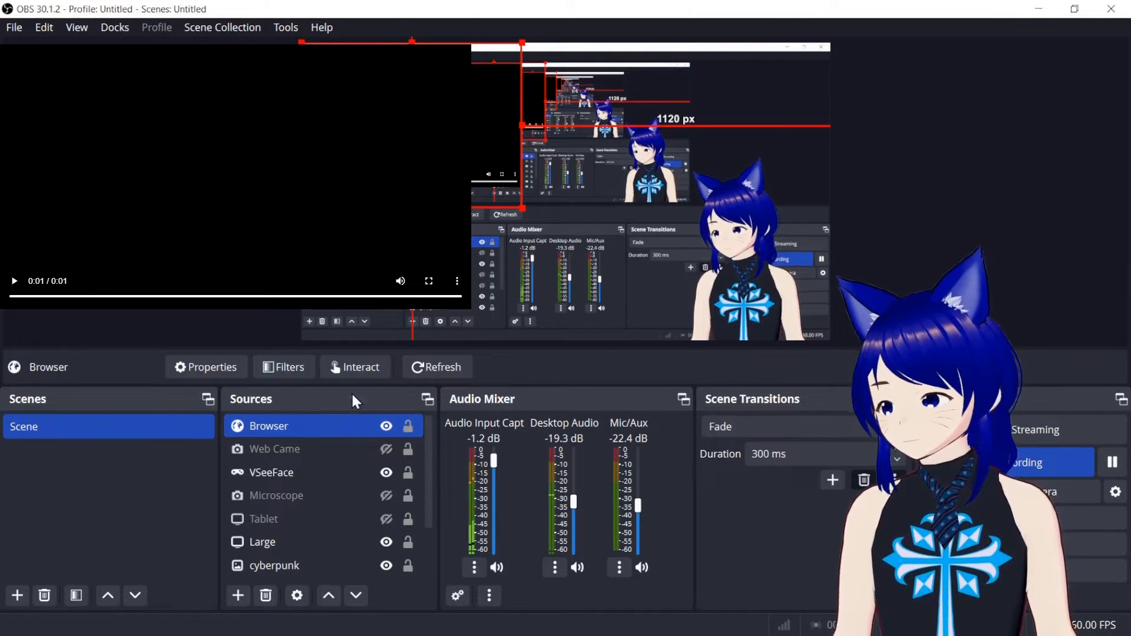
# Play the video through the Browser source's interaction window and close that window.
pyautogui.click(356, 368)
pyautogui.click(324, 429)
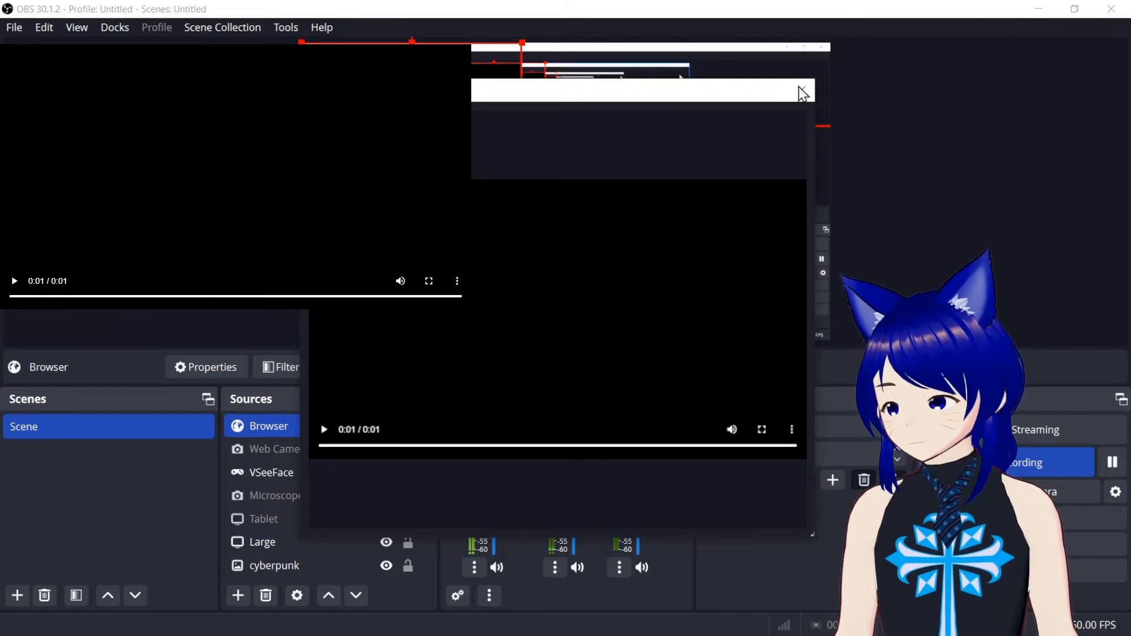
pyautogui.click(798, 95)
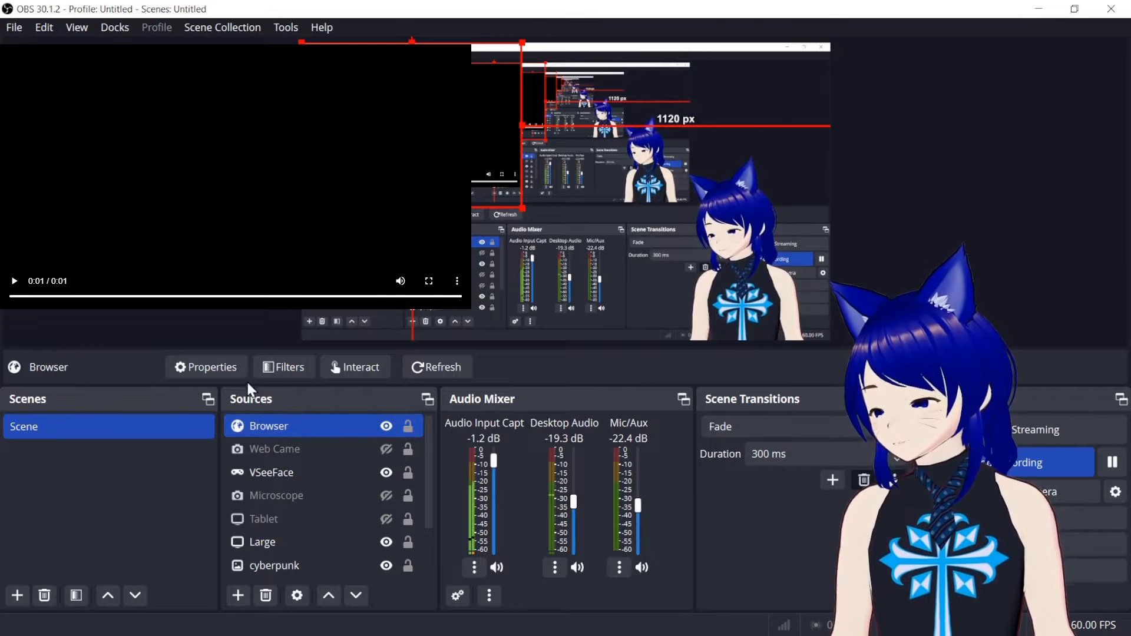
pyautogui.click(230, 369)
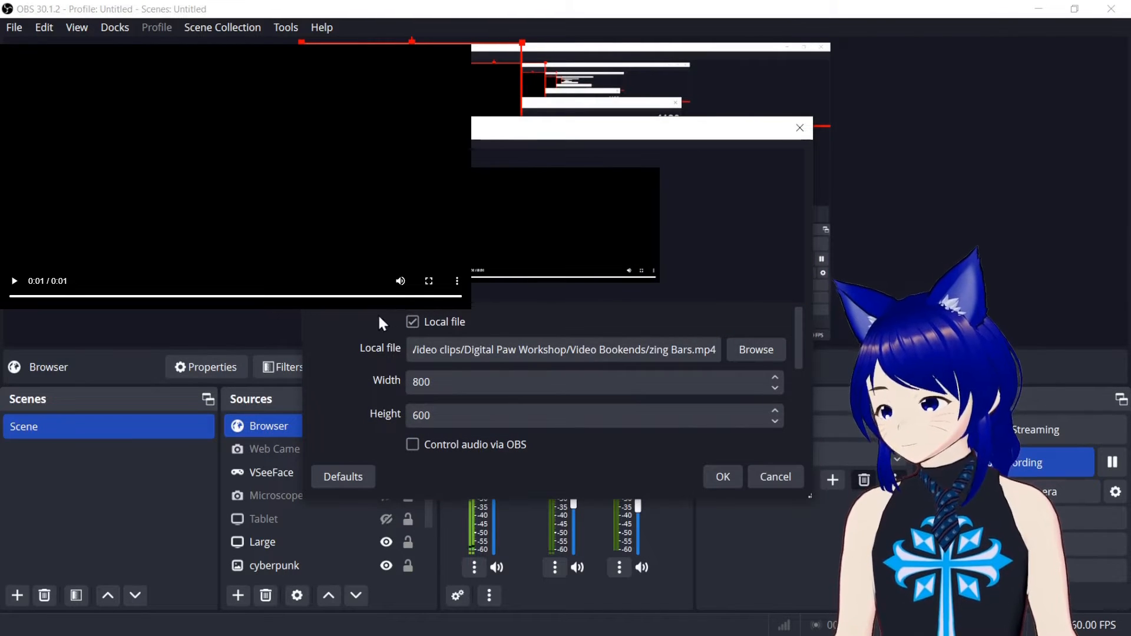
pyautogui.click(413, 323)
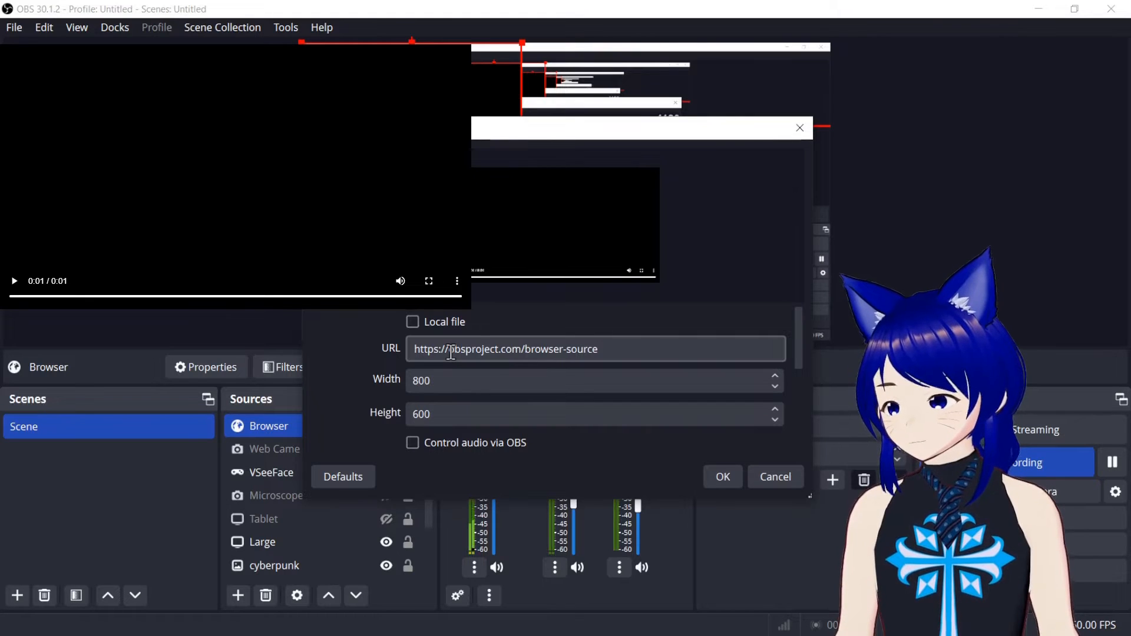
pyautogui.moveTo(449, 351); pyautogui.dragTo(655, 351)
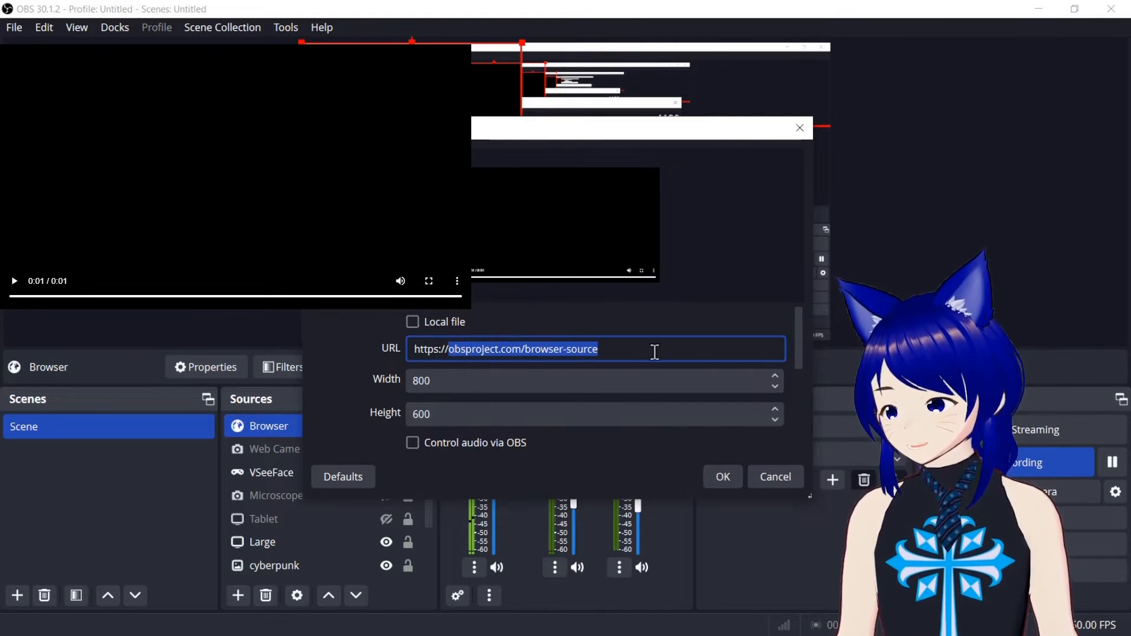
pyautogui.write('www.google')
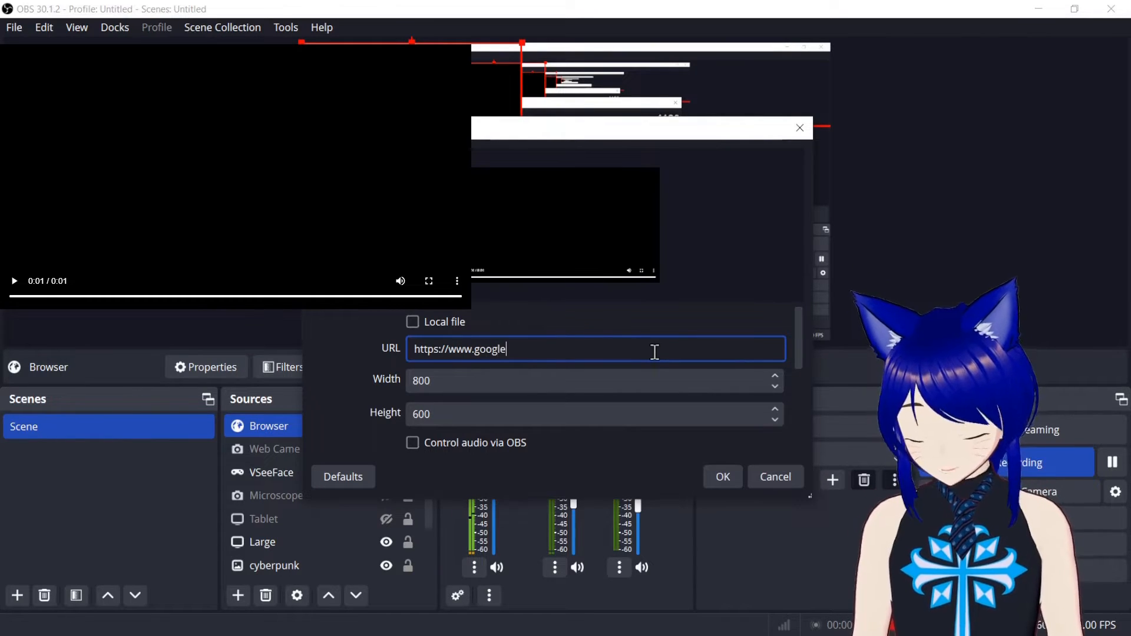
pyautogui.write('.com')
pyautogui.press('Return')
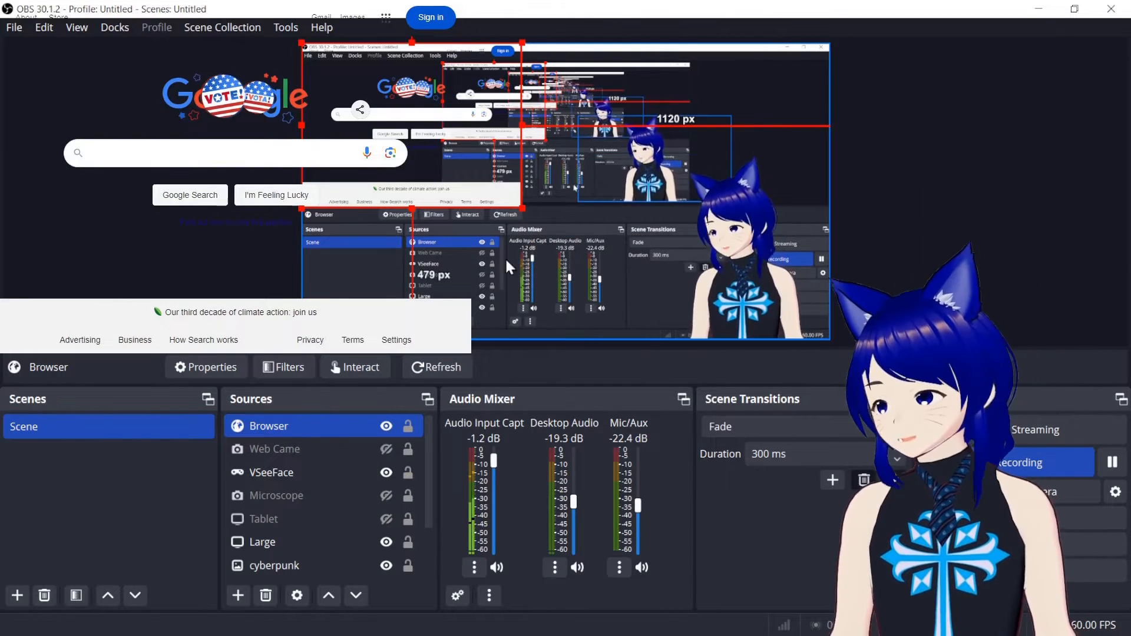
# Search Google for "digital paw workshop" through the Browser source's interaction window.
pyautogui.click(359, 368)
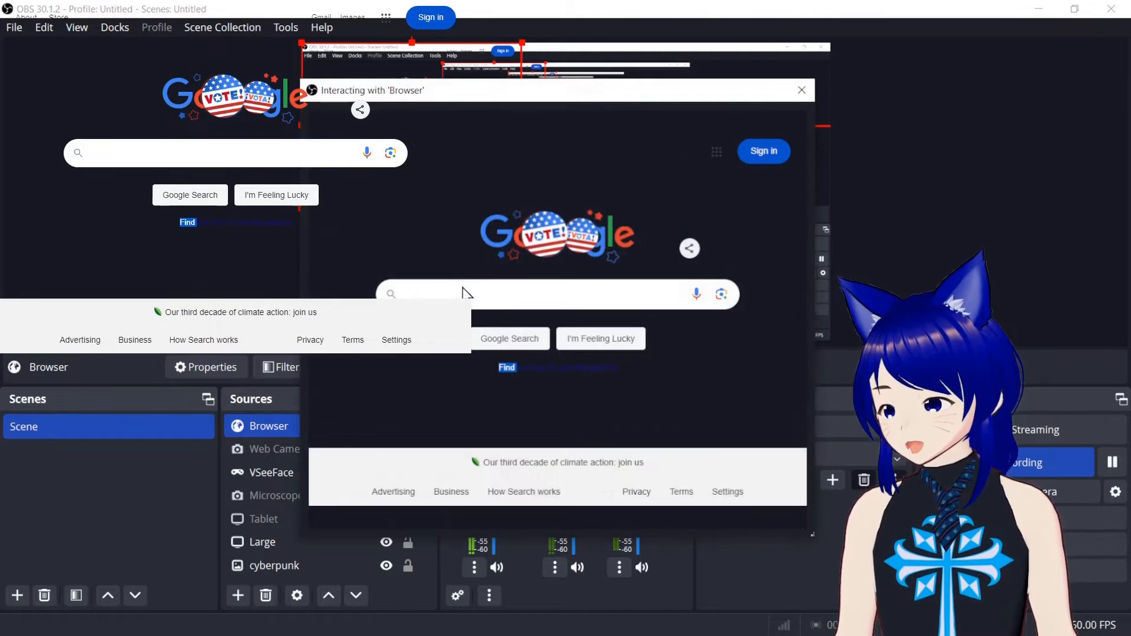
pyautogui.click(469, 302)
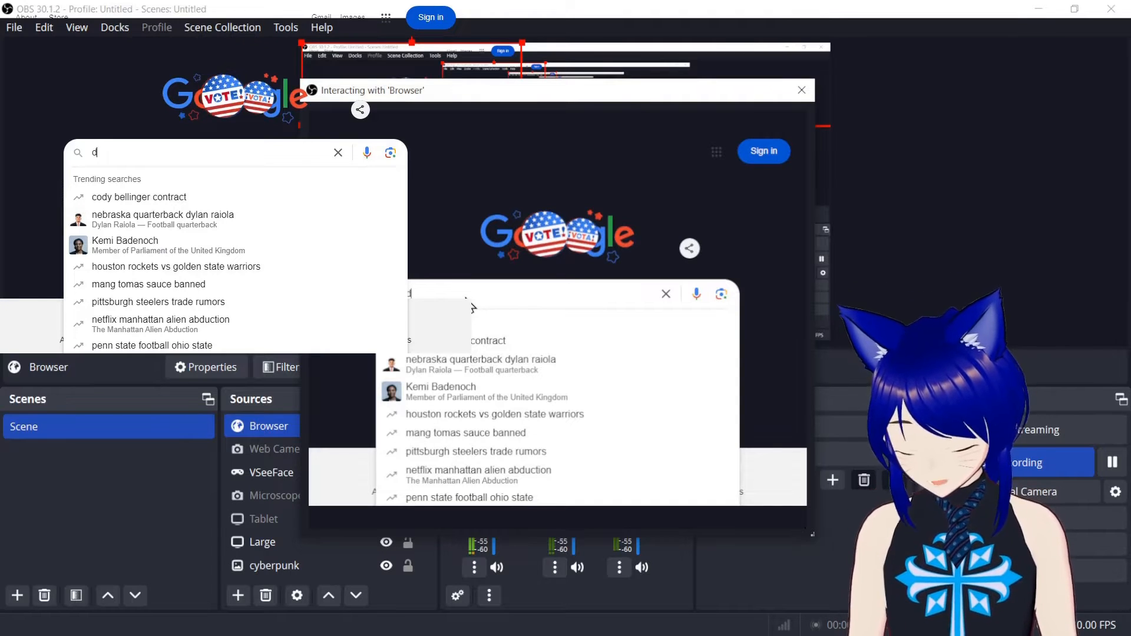
pyautogui.write('digital paw workshop')
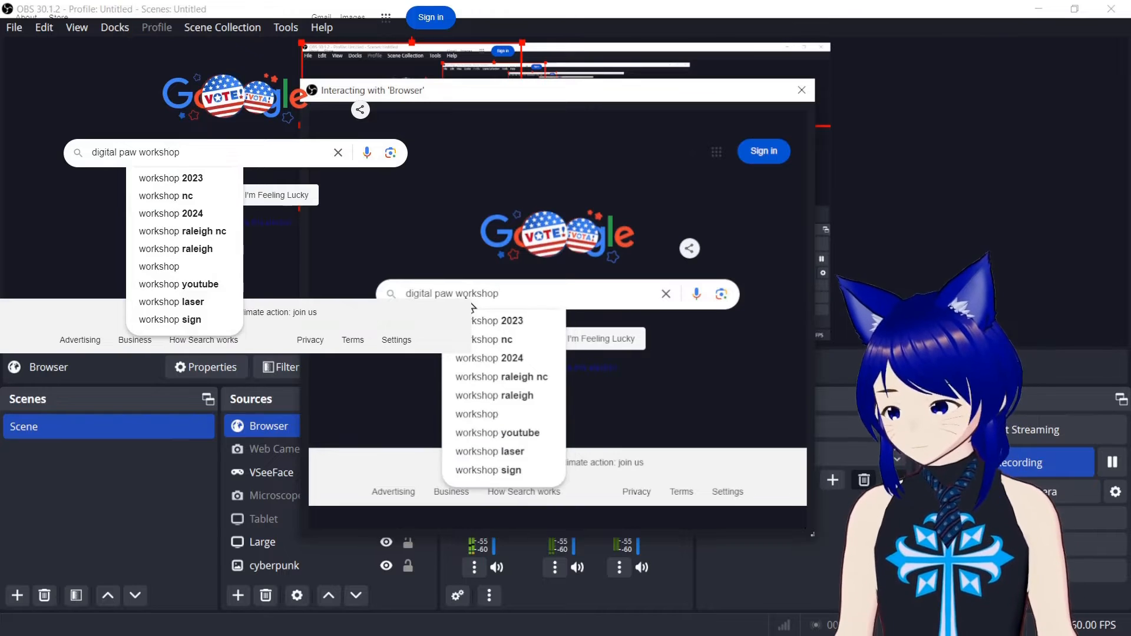
pyautogui.press('Return')
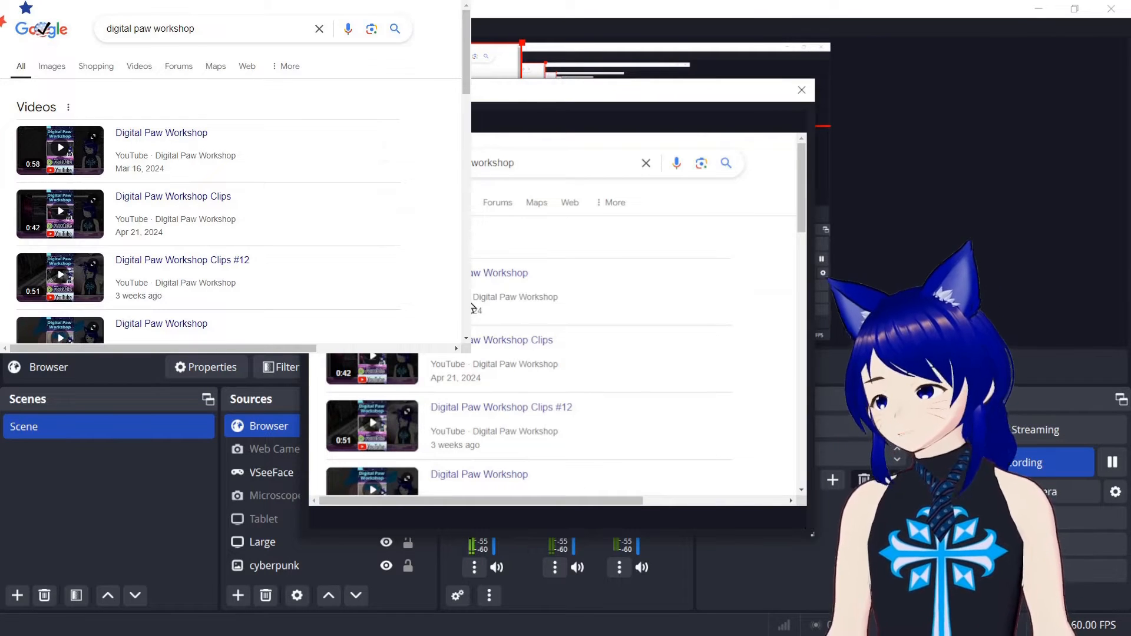
# Look through the web results and the image results for the search, and close the interaction window.
pyautogui.scroll(-2, 545, 379)
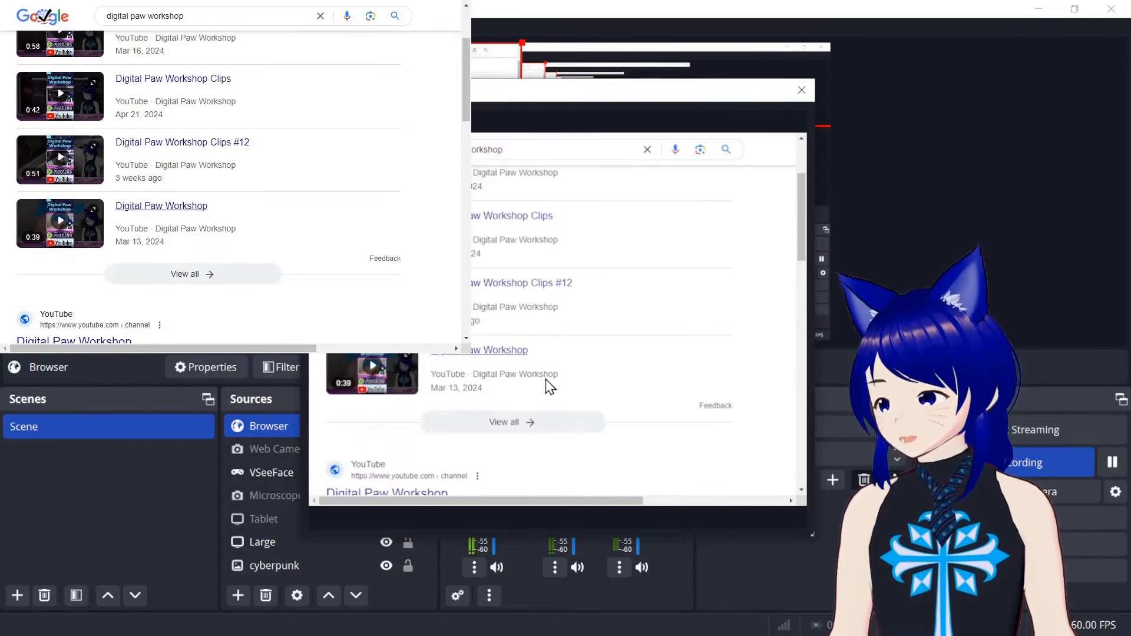
pyautogui.scroll(-3, 546, 379)
pyautogui.scroll(6, 546, 379)
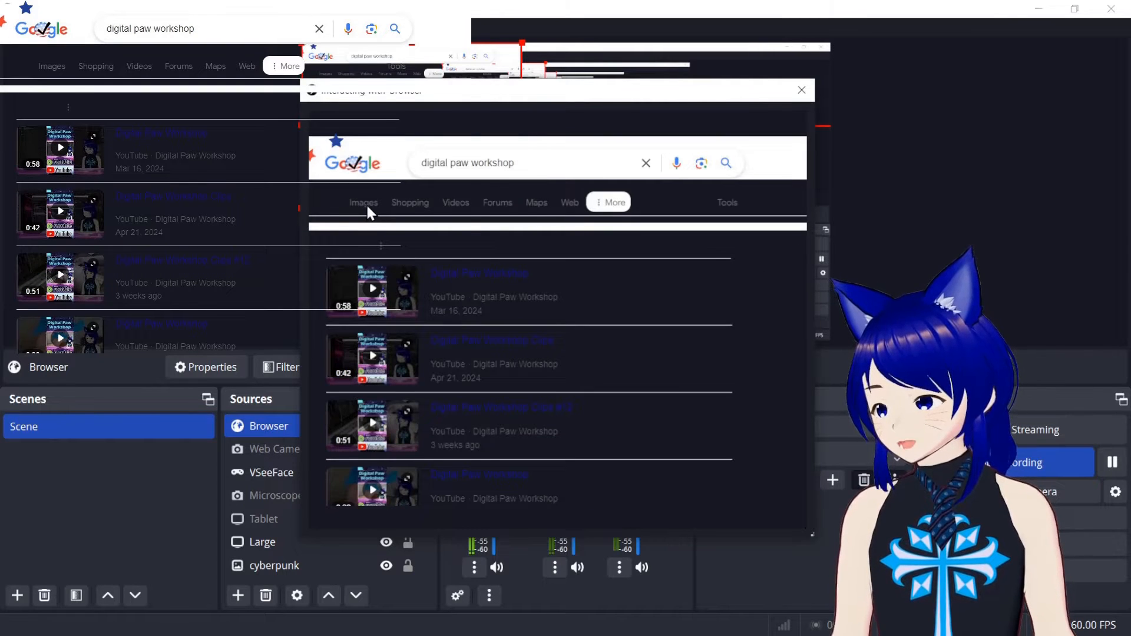
pyautogui.click(366, 206)
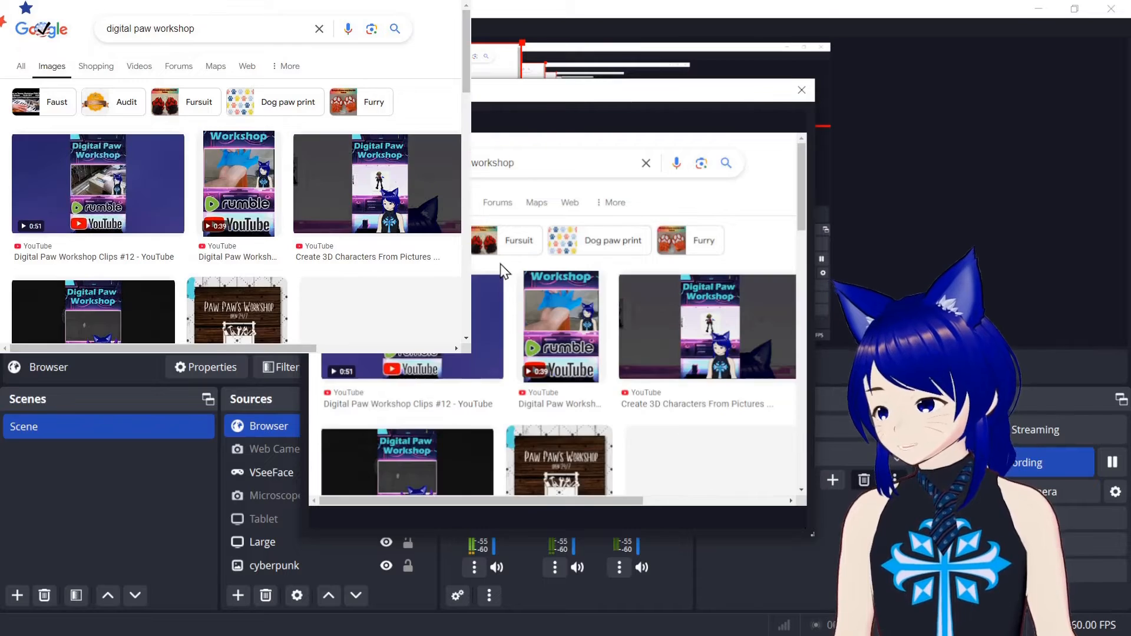
pyautogui.scroll(-3, 500, 264)
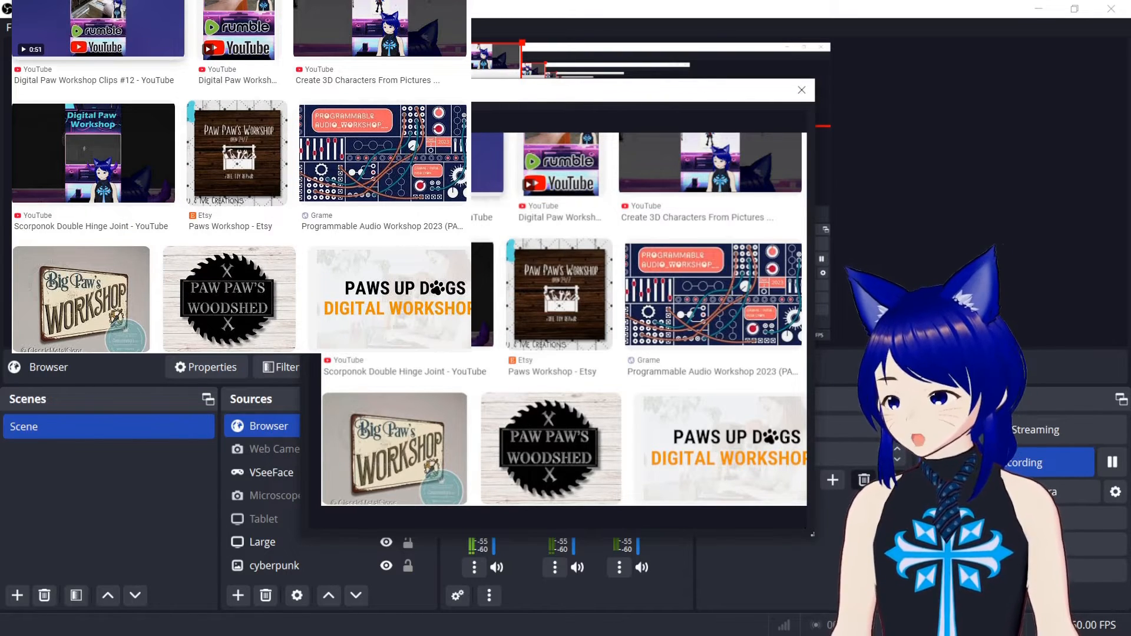
pyautogui.click(802, 91)
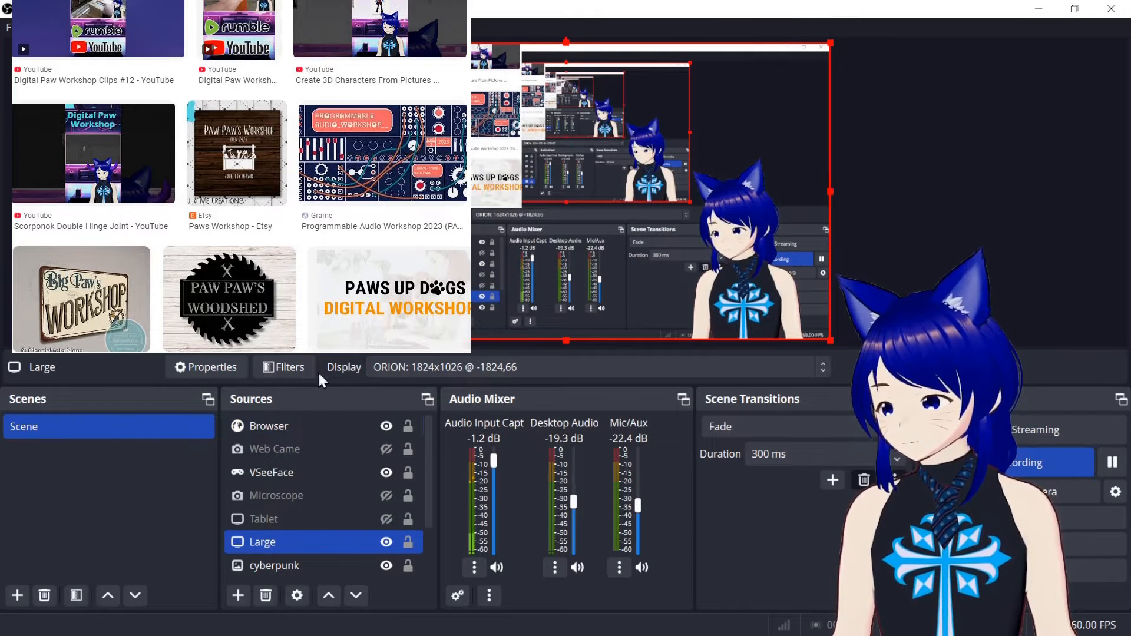
# Reselect the Browser source, view its interaction window again and close it.
pyautogui.click(286, 426)
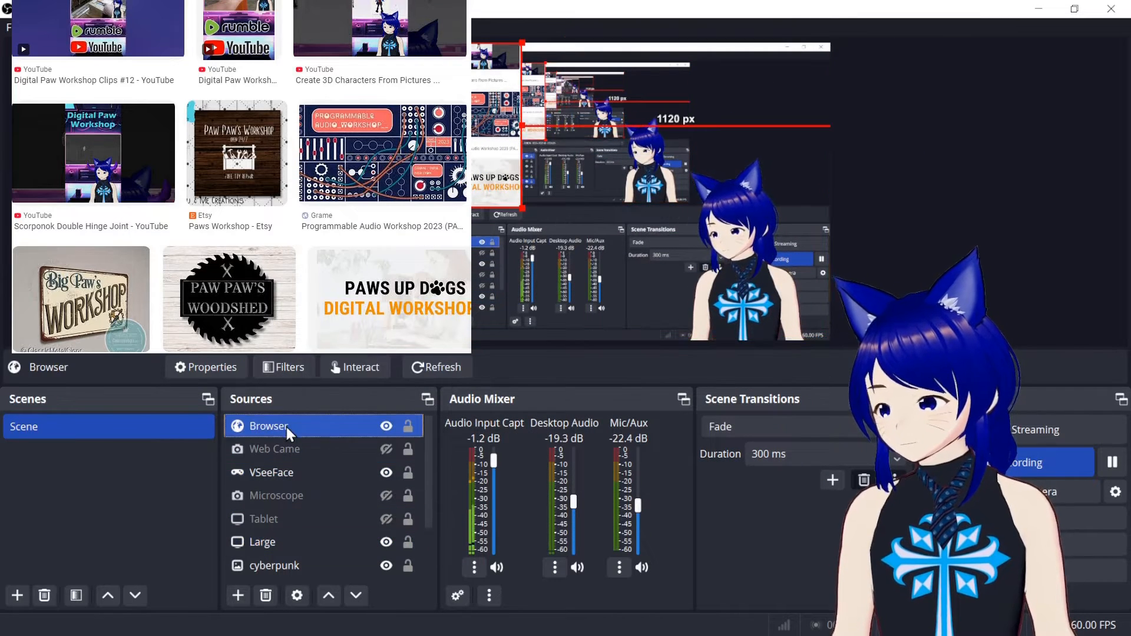
pyautogui.click(362, 367)
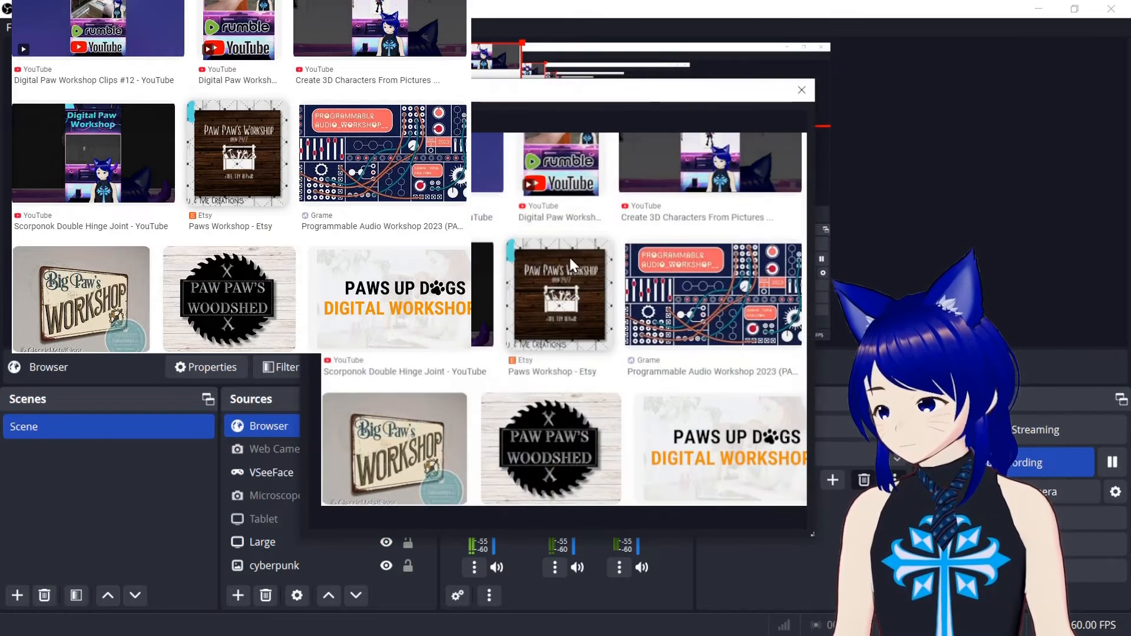
pyautogui.click(800, 89)
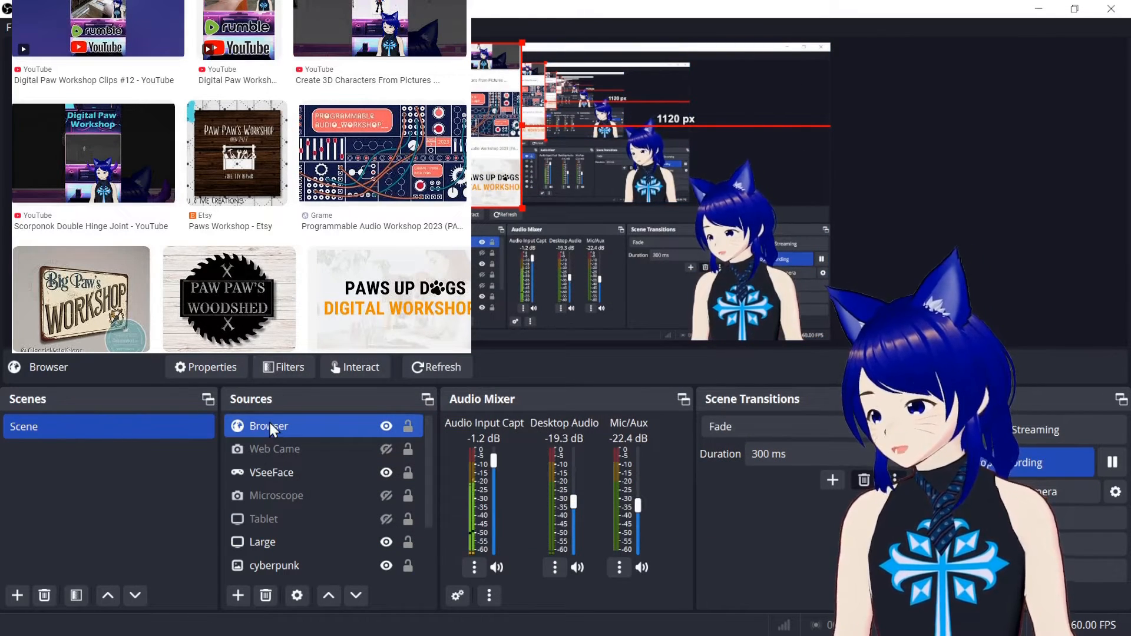
pyautogui.rightClick(270, 422)
pyautogui.click(253, 424)
pyautogui.click(188, 369)
pyautogui.moveTo(475, 348); pyautogui.dragTo(497, 353)
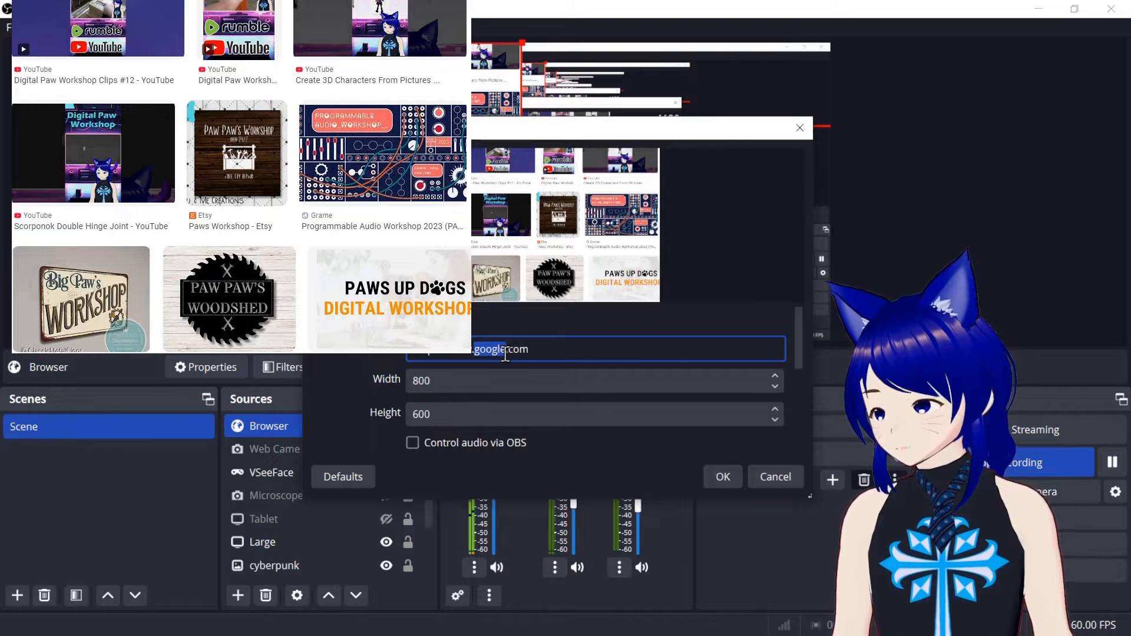
pyautogui.write('myponits')
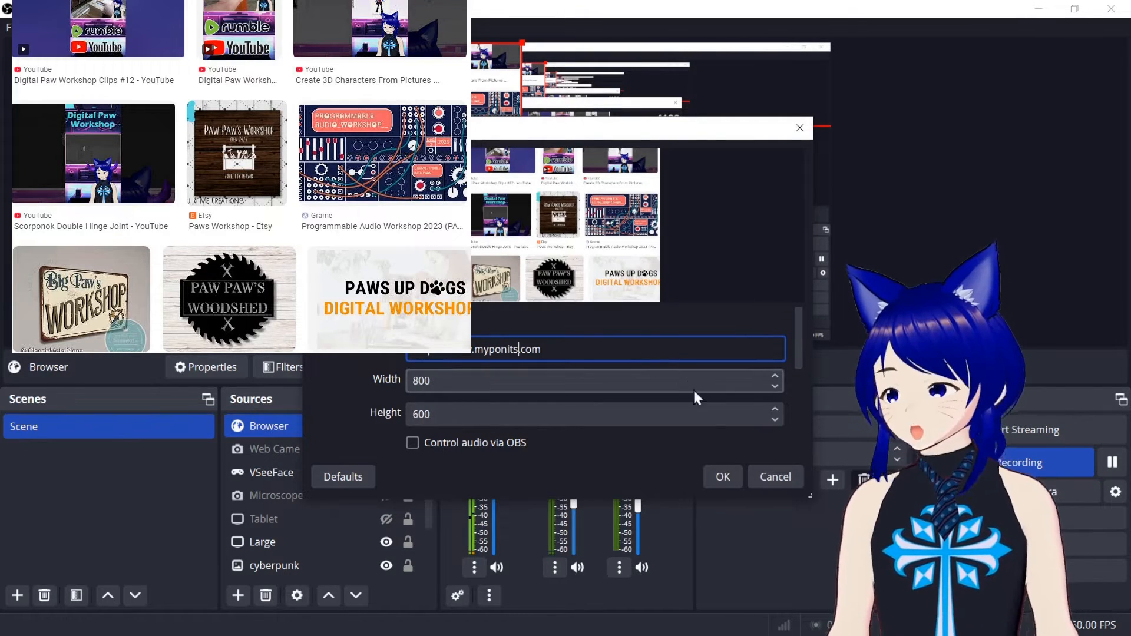
pyautogui.click(723, 476)
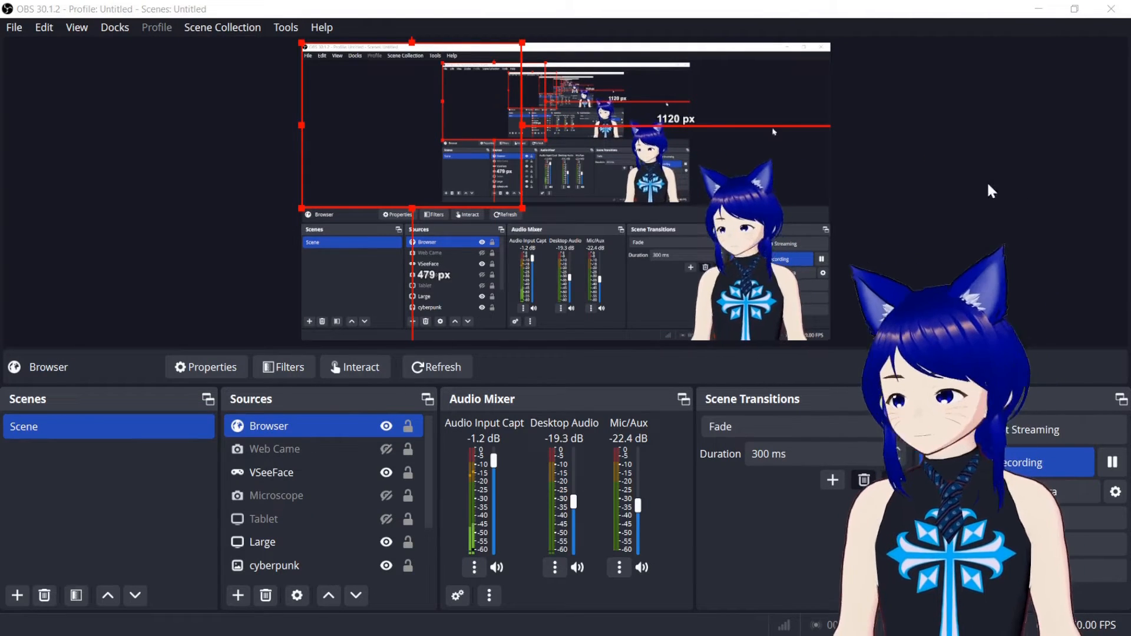
pyautogui.rightClick(270, 420)
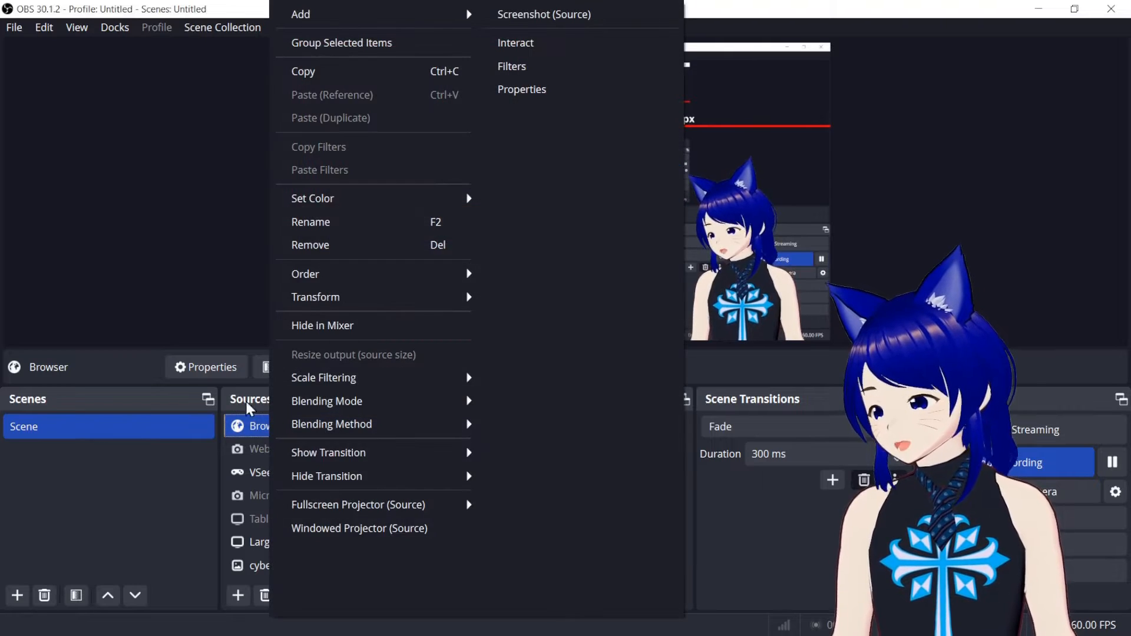
pyautogui.click(219, 371)
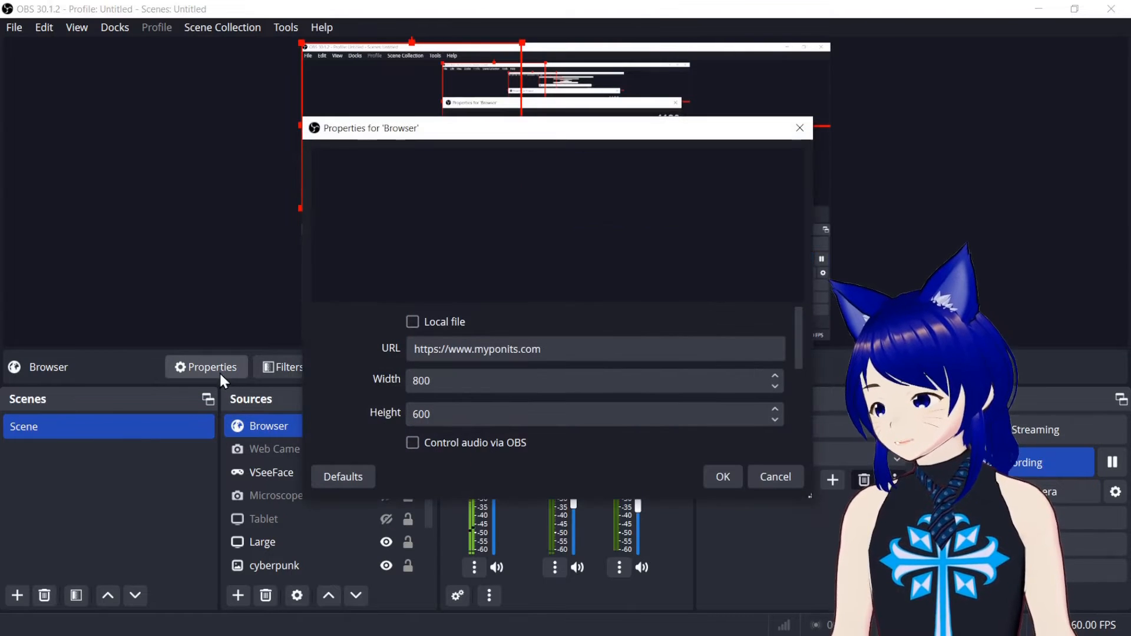
pyautogui.click(509, 349)
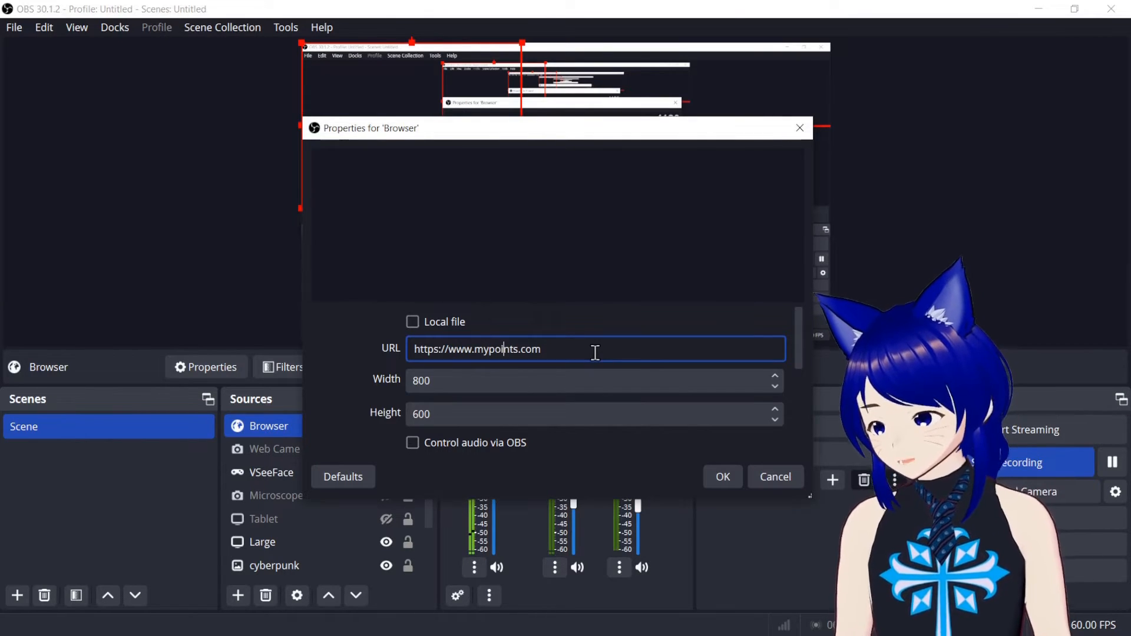
pyautogui.click(721, 478)
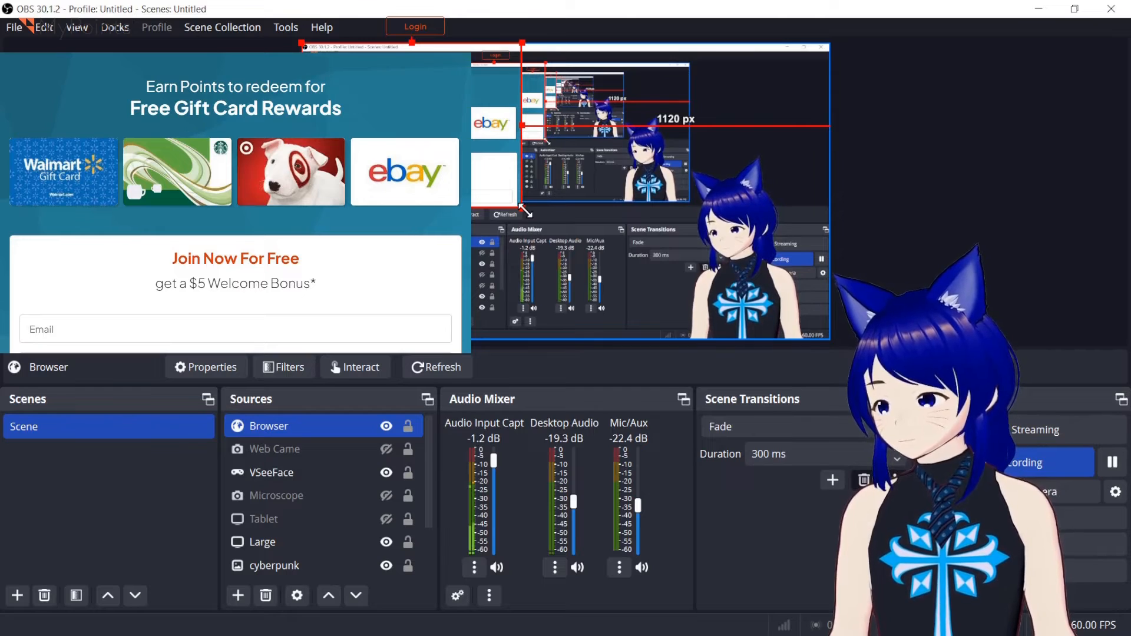
# Set the Browser source's width to 1920 and its height to 1080.
pyautogui.moveTo(522, 208)
pyautogui.mouseDown()
pyautogui.moveTo(649, 305)
pyautogui.moveTo(531, 216)
pyautogui.moveTo(603, 269)
pyautogui.moveTo(588, 272)
pyautogui.moveTo(605, 263)
pyautogui.moveTo(521, 208)
pyautogui.mouseUp()
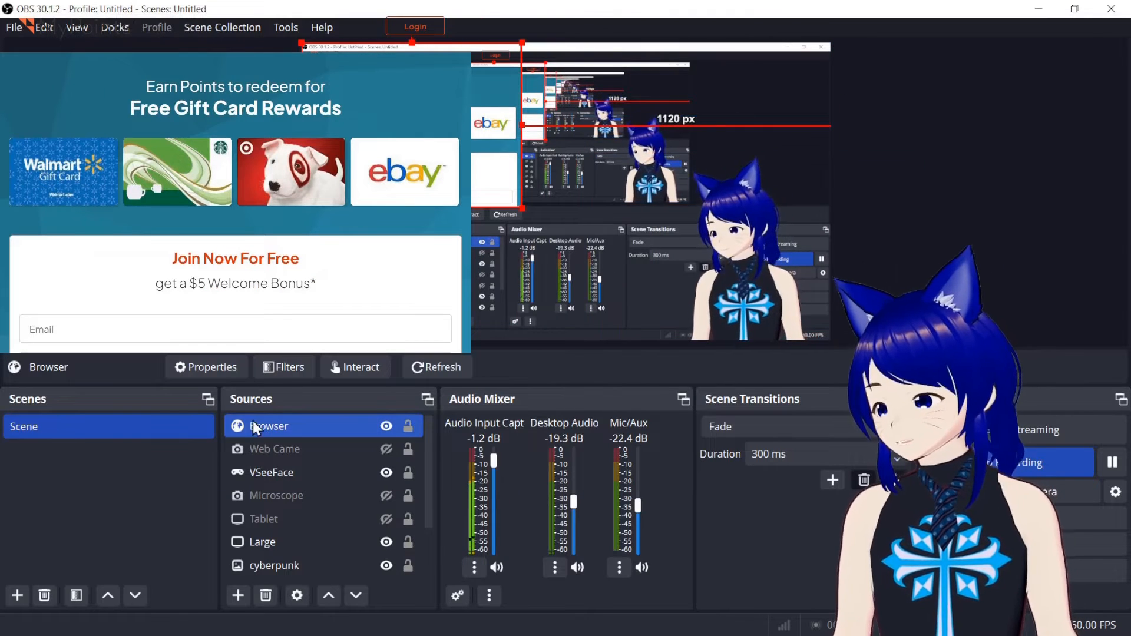
pyautogui.click(206, 366)
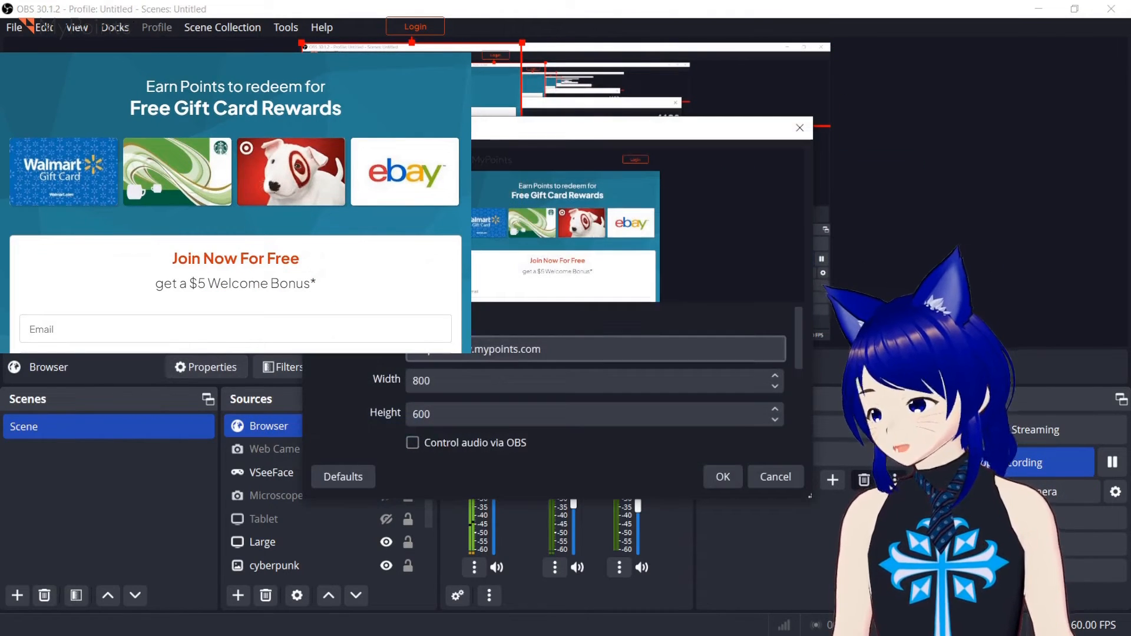
pyautogui.moveTo(446, 381); pyautogui.dragTo(354, 382)
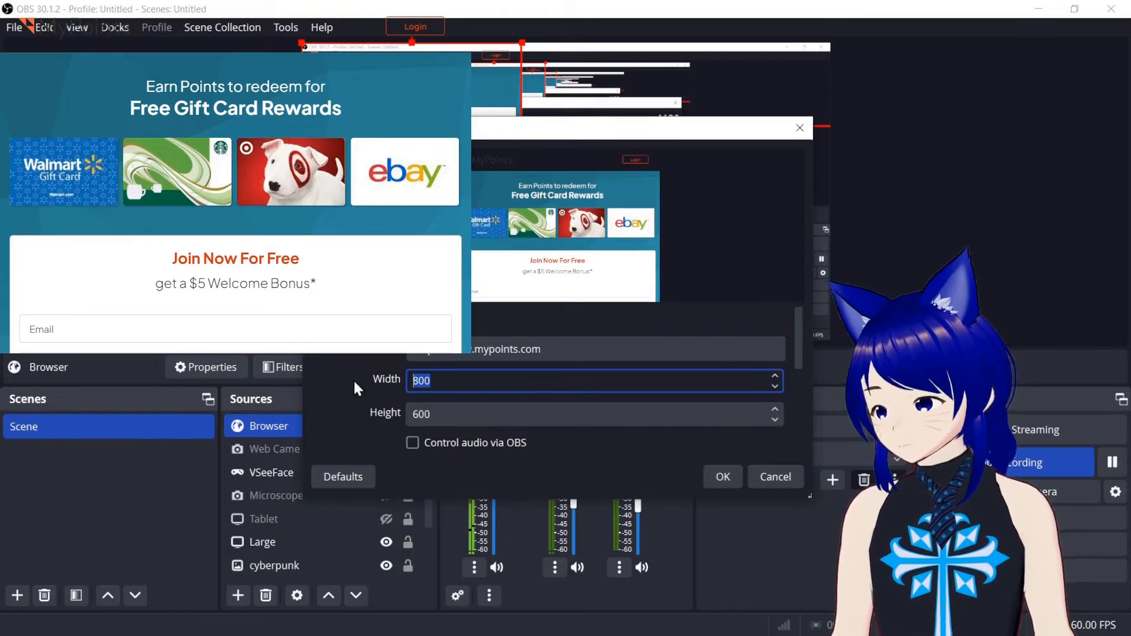
pyautogui.write('1920')
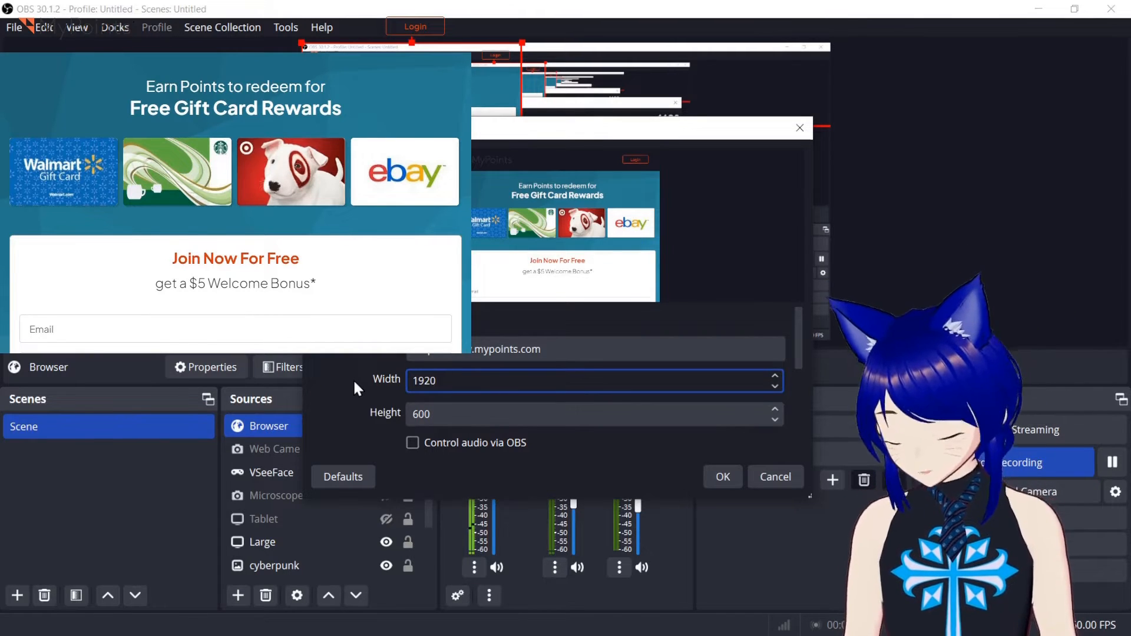
pyautogui.press('Tab')
pyautogui.write('1080')
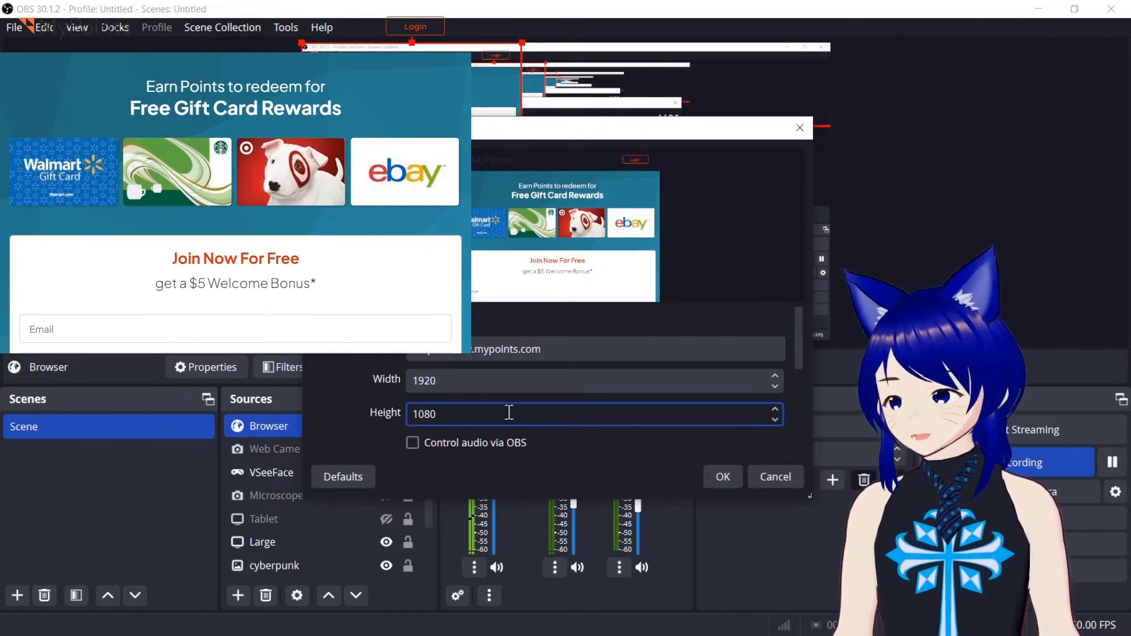
pyautogui.click(724, 476)
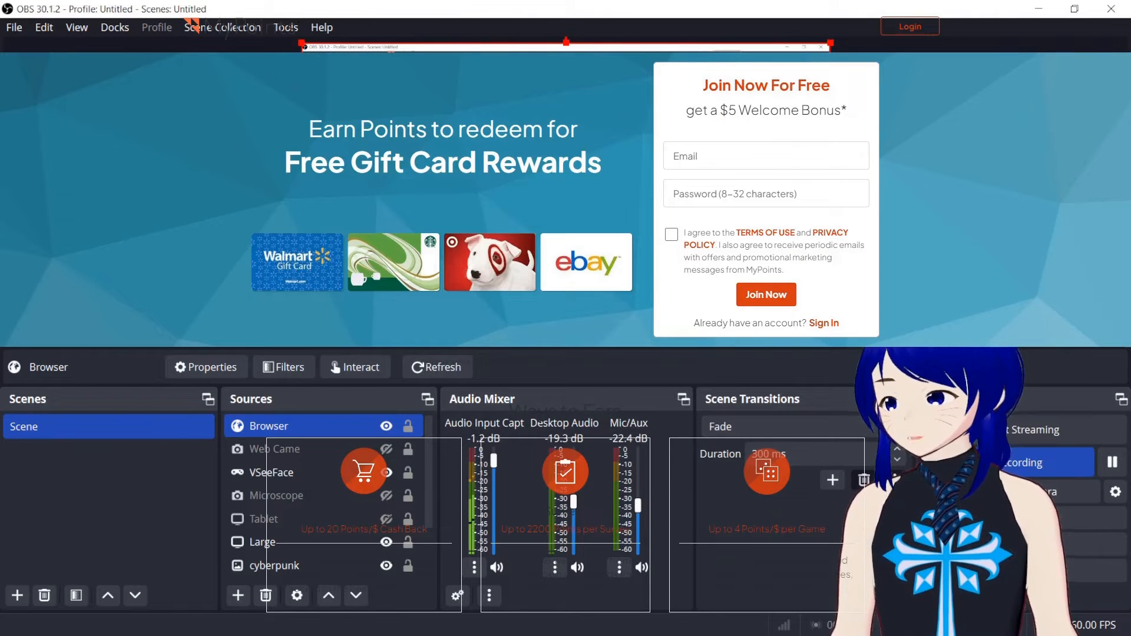